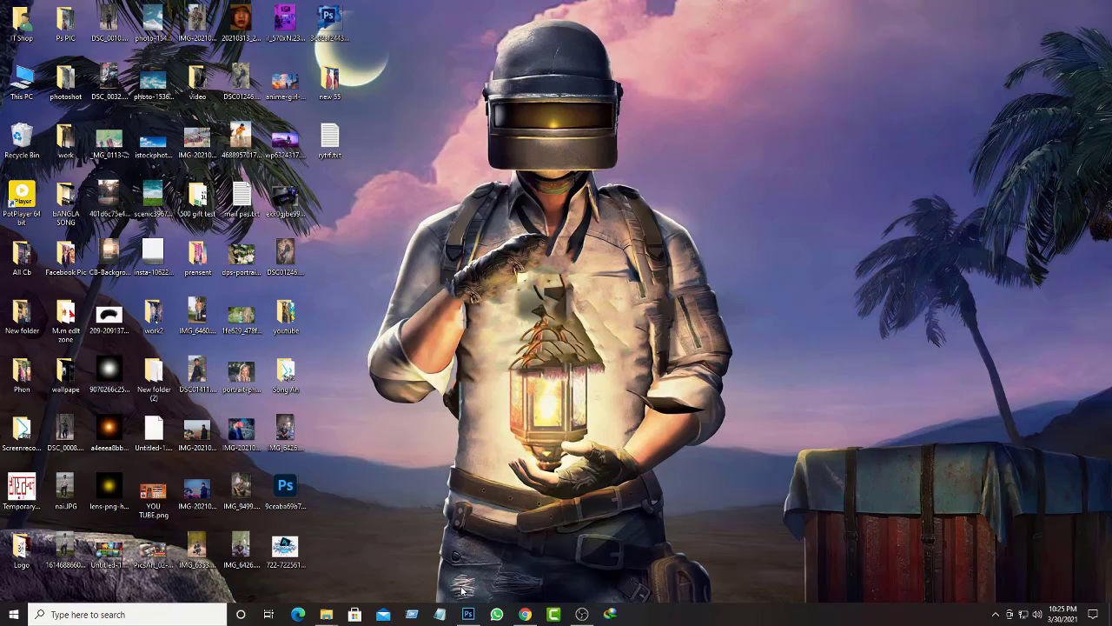
Open DSC_0102.JPG from Desktop > Ps PIC and dock it to fill the workspace.
{"action": "left_click", "coordinate": [469, 614]}
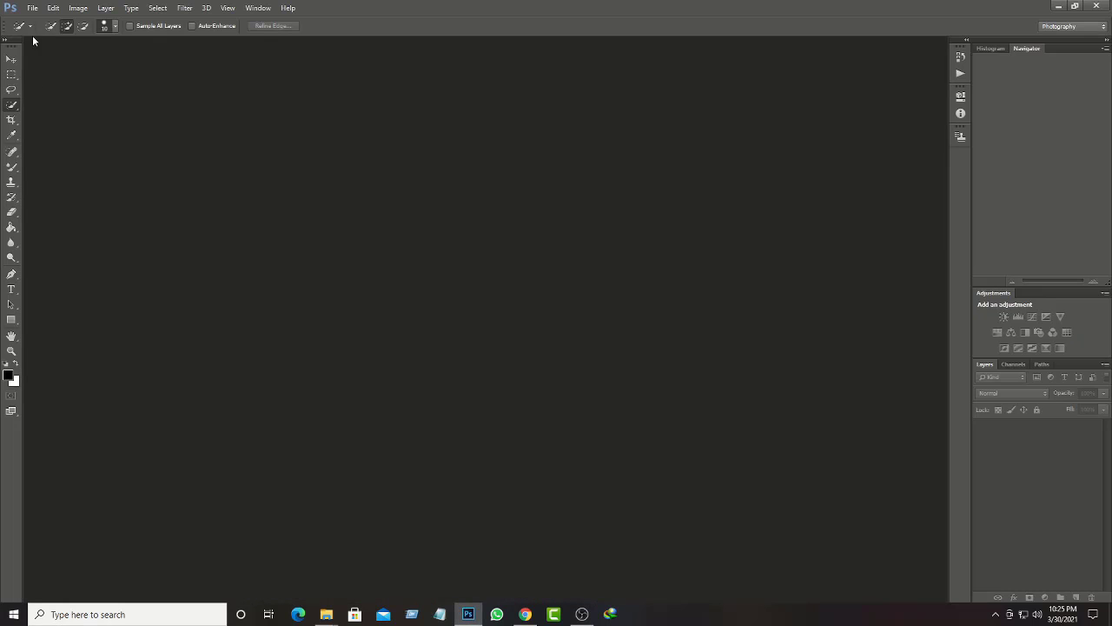
{"action": "left_click", "coordinate": [10, 61]}
{"action": "left_click", "coordinate": [32, 7]}
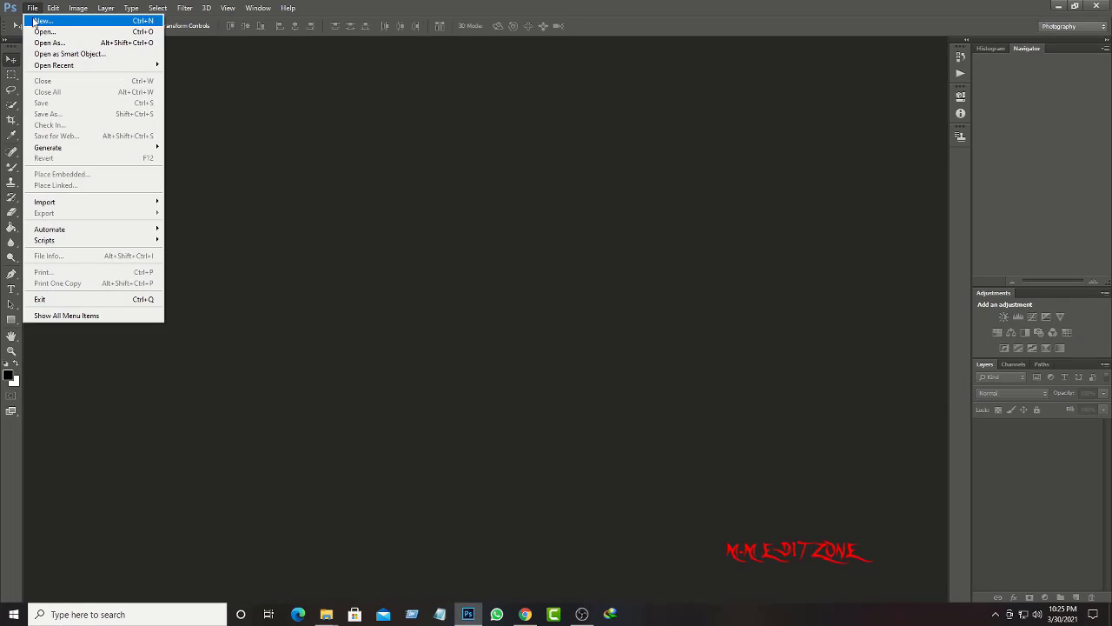
{"action": "left_click", "coordinate": [38, 29]}
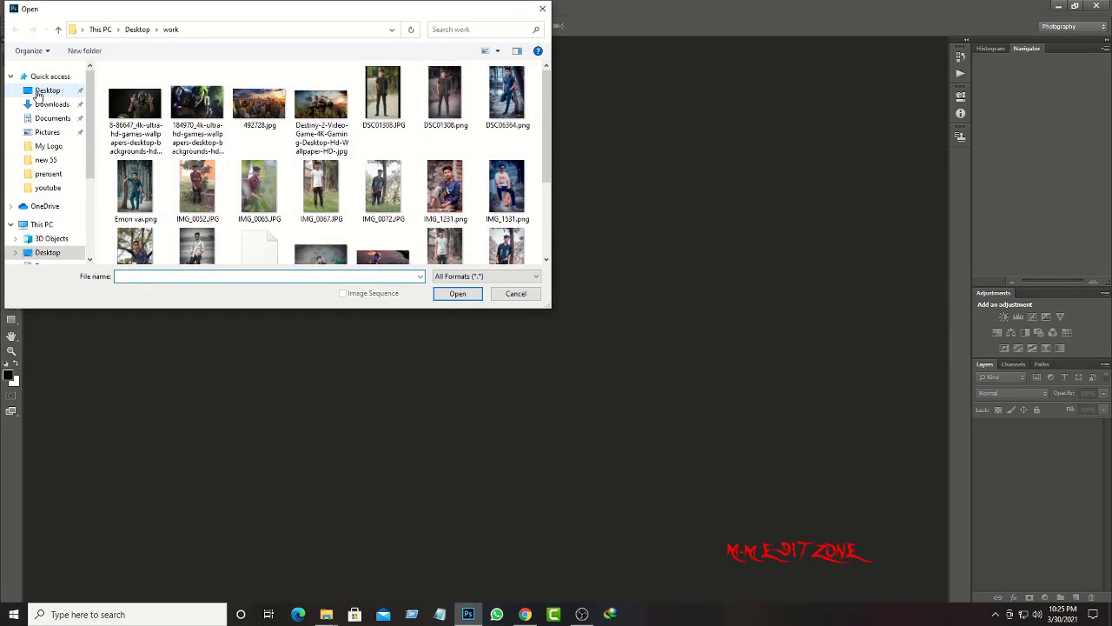
{"action": "left_click", "coordinate": [39, 92]}
{"action": "double_click", "coordinate": [447, 155]}
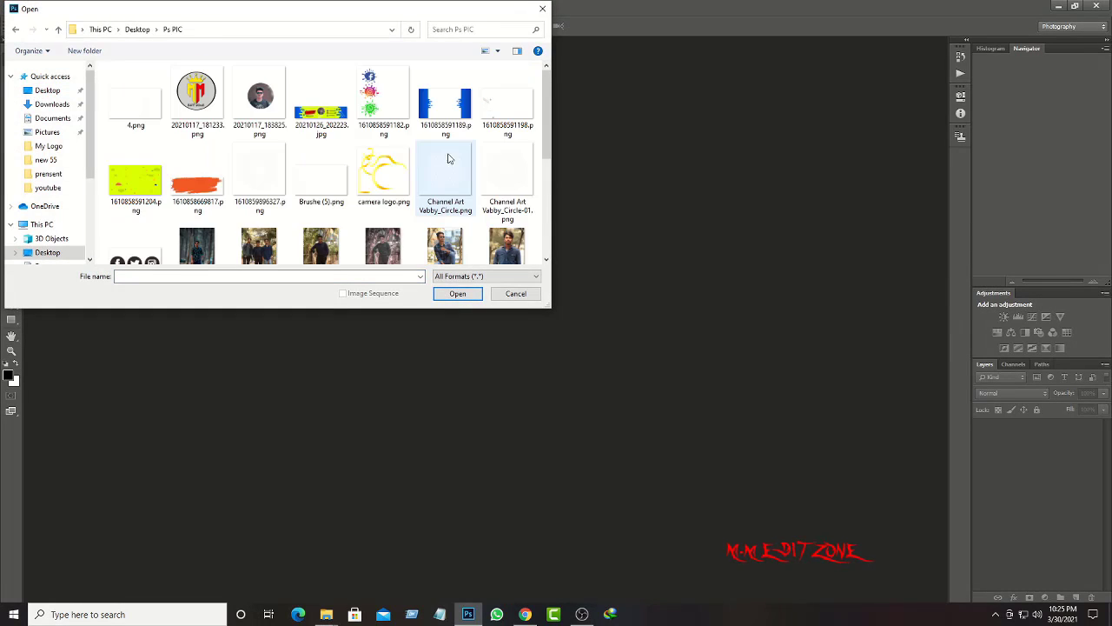
{"action": "scroll", "coordinate": [361, 178], "scroll_direction": "down", "scroll_amount": 5}
{"action": "scroll", "coordinate": [361, 178], "scroll_direction": "up", "scroll_amount": 1}
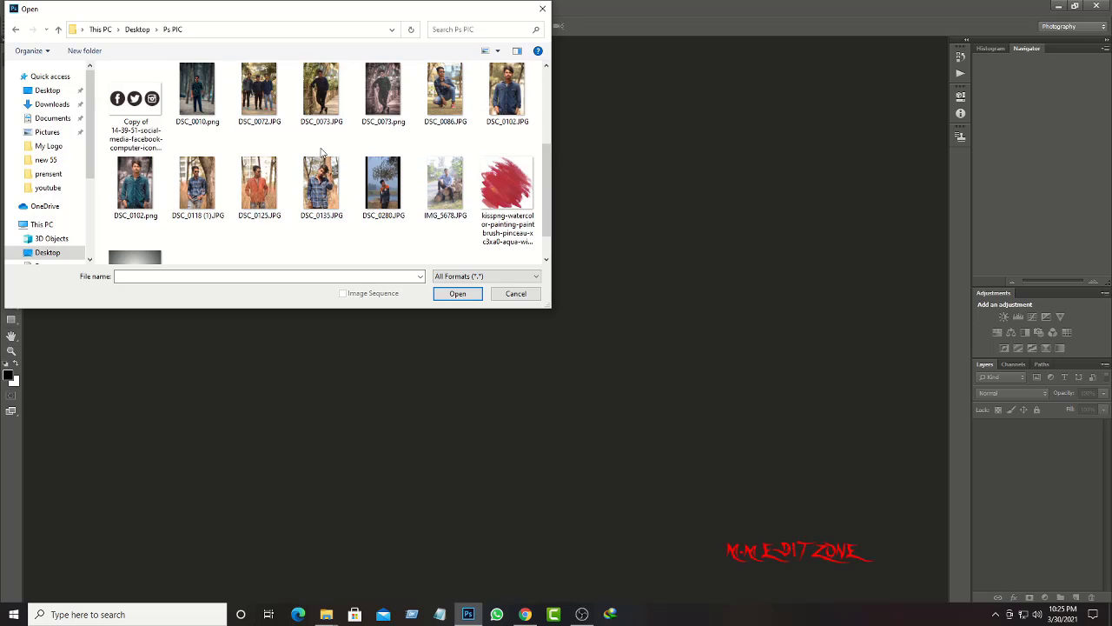
{"action": "left_click", "coordinate": [507, 91]}
{"action": "left_click", "coordinate": [456, 294]}
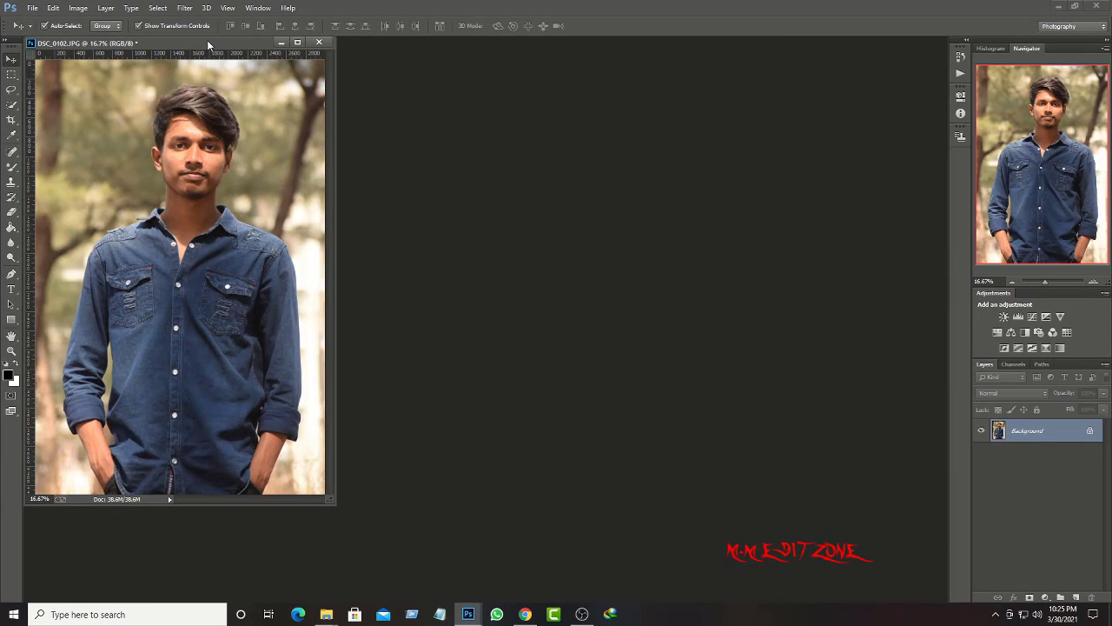
{"action": "mouse_move", "coordinate": [207, 41]}
{"action": "left_mouse_down"}
{"action": "mouse_move", "coordinate": [373, 49]}
{"action": "mouse_move", "coordinate": [399, 40]}
{"action": "left_mouse_up"}
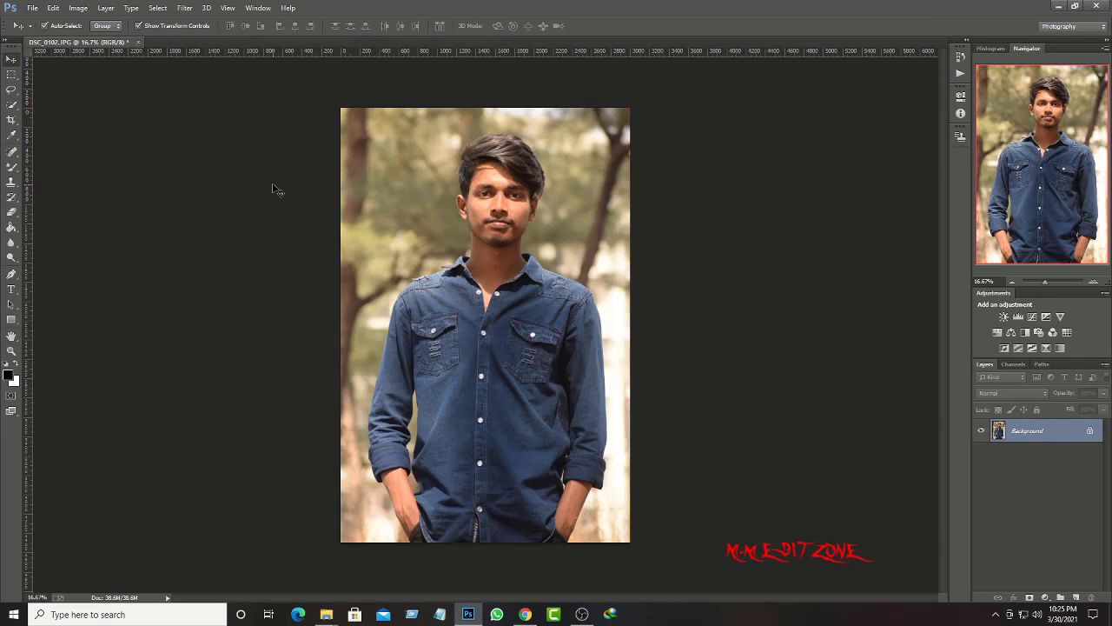
With the Quick Selection Tool, brush over the man's hair, face, shirt, sleeves and hands, excluding the tree trunk.
{"action": "left_click", "coordinate": [12, 106]}
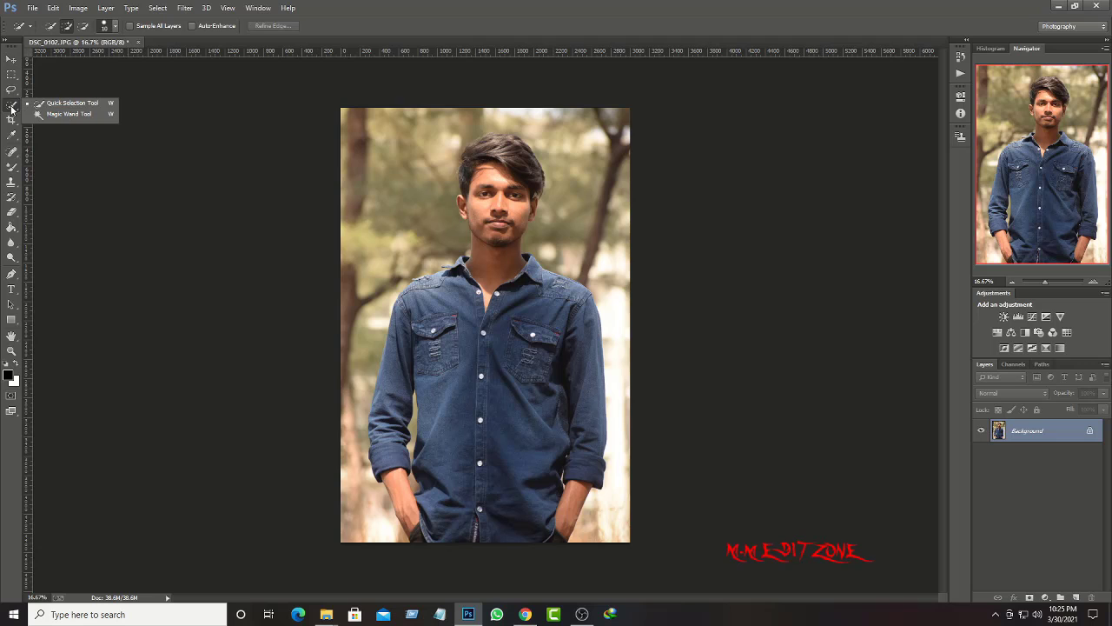
{"action": "left_click", "coordinate": [73, 106]}
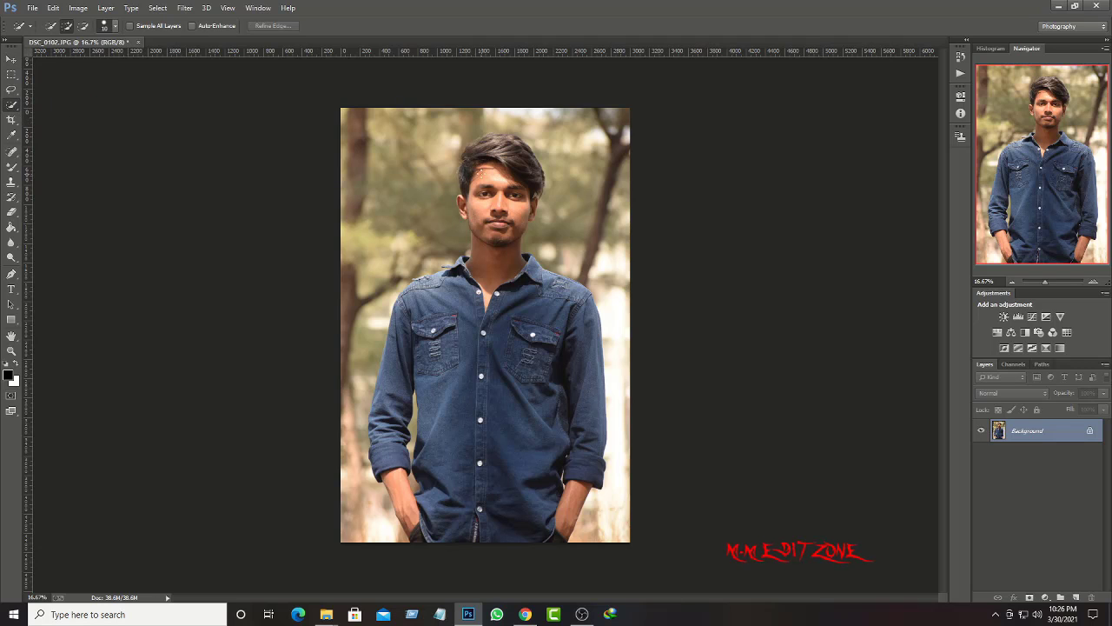
{"action": "scroll", "coordinate": [398, 175], "scroll_direction": "up", "scroll_amount": 1}
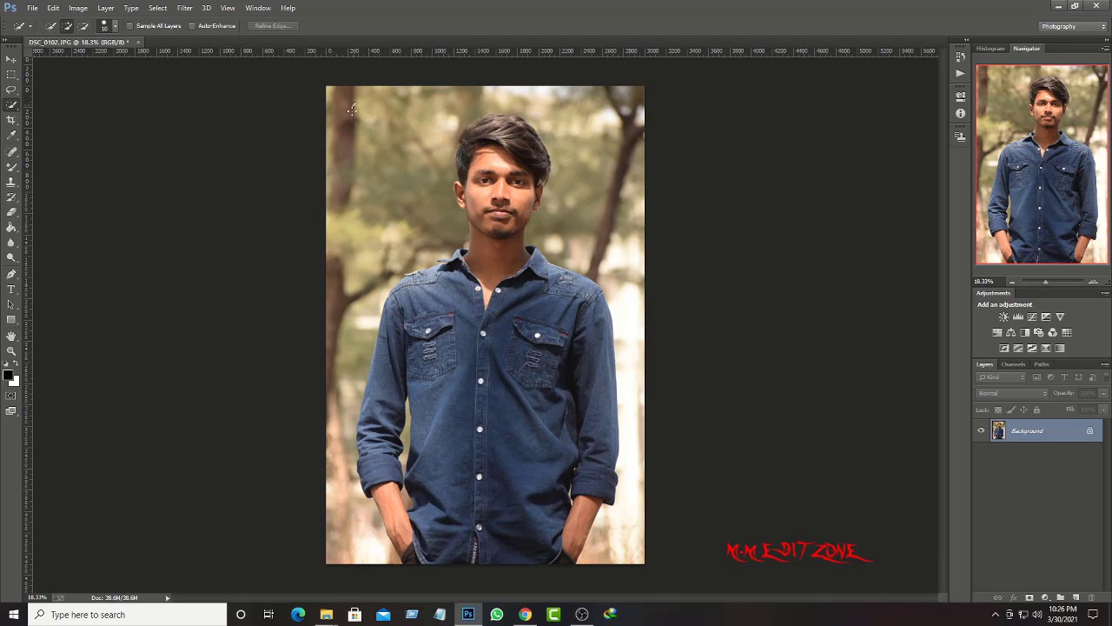
{"action": "left_click_drag", "start_coordinate": [352, 109], "coordinate": [355, 180]}
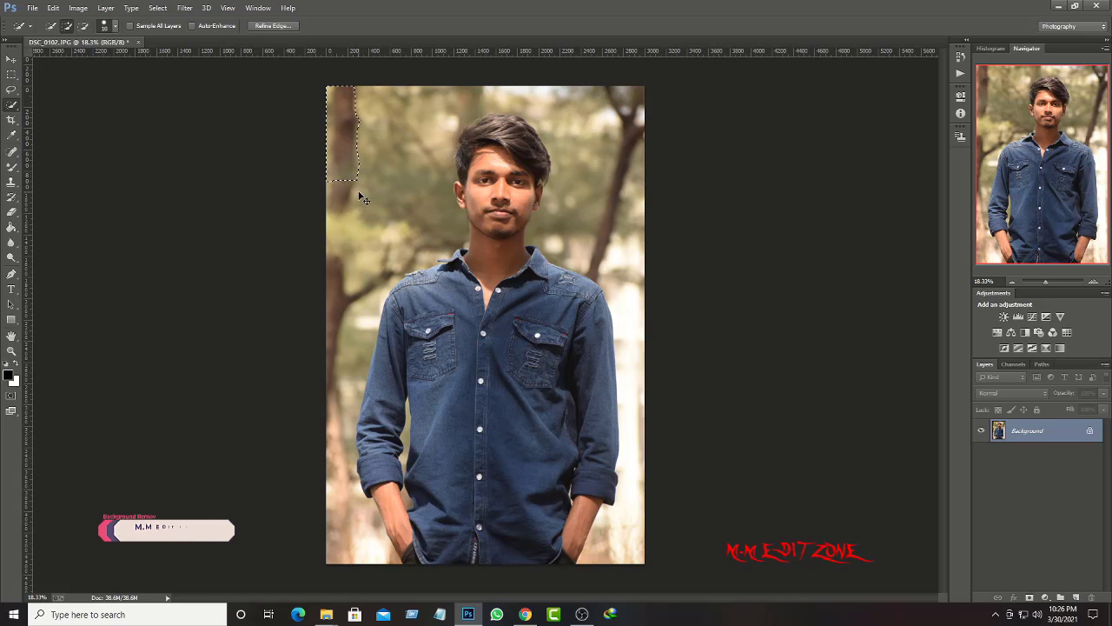
{"action": "key", "text": "ctrl+d"}
{"action": "mouse_move", "coordinate": [481, 134]}
{"action": "left_mouse_down"}
{"action": "mouse_move", "coordinate": [383, 362]}
{"action": "mouse_move", "coordinate": [484, 369]}
{"action": "mouse_move", "coordinate": [522, 543]}
{"action": "left_mouse_up"}
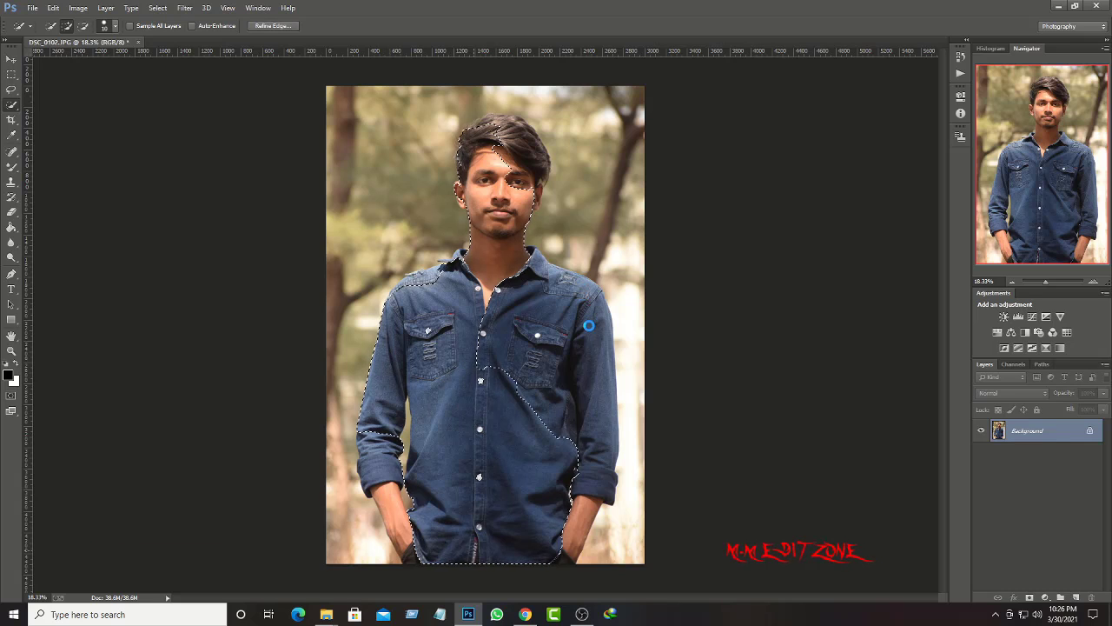
{"action": "left_click_drag", "start_coordinate": [588, 318], "coordinate": [579, 437]}
{"action": "mouse_move", "coordinate": [575, 540]}
{"action": "left_mouse_down"}
{"action": "mouse_move", "coordinate": [400, 539]}
{"action": "mouse_move", "coordinate": [372, 456]}
{"action": "left_mouse_up"}
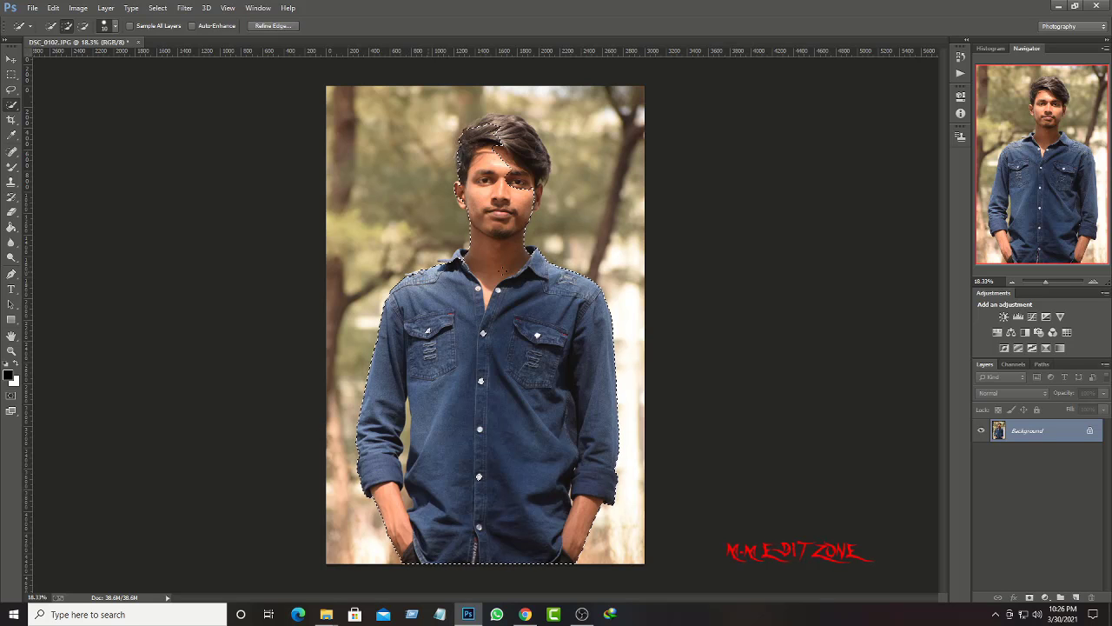
Zoom in and subtract the background gap between the left arm and torso.
{"action": "scroll", "coordinate": [388, 526], "scroll_direction": "up", "scroll_amount": 5}
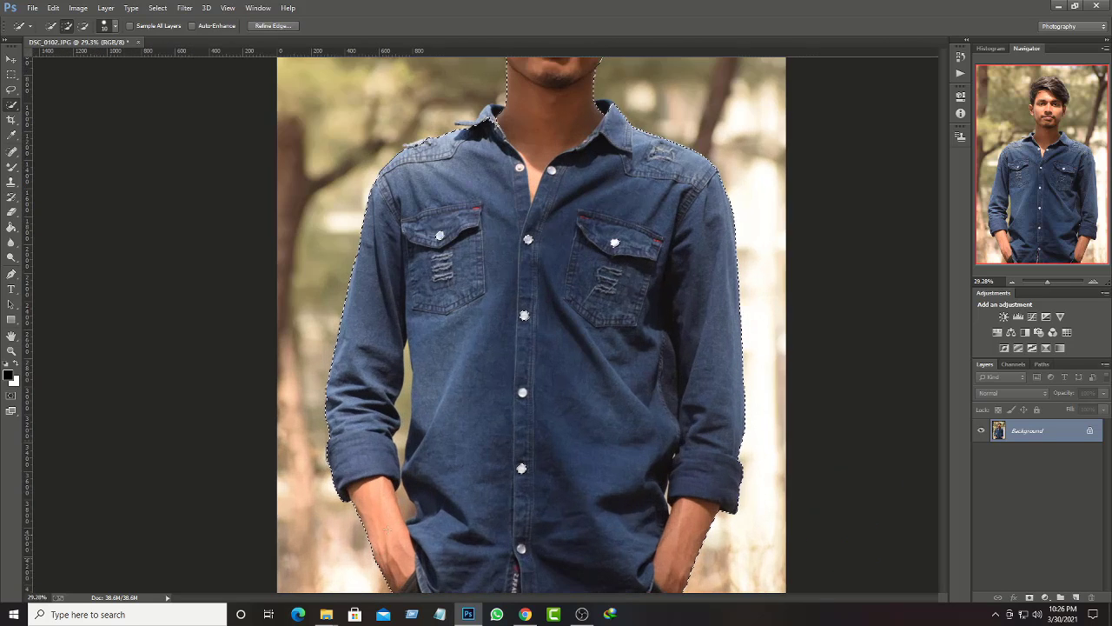
{"action": "scroll", "coordinate": [389, 526], "scroll_direction": "up", "scroll_amount": 1}
{"action": "scroll", "coordinate": [395, 521], "scroll_direction": "up", "scroll_amount": 1}
{"action": "scroll", "coordinate": [404, 517], "scroll_direction": "up", "scroll_amount": 1}
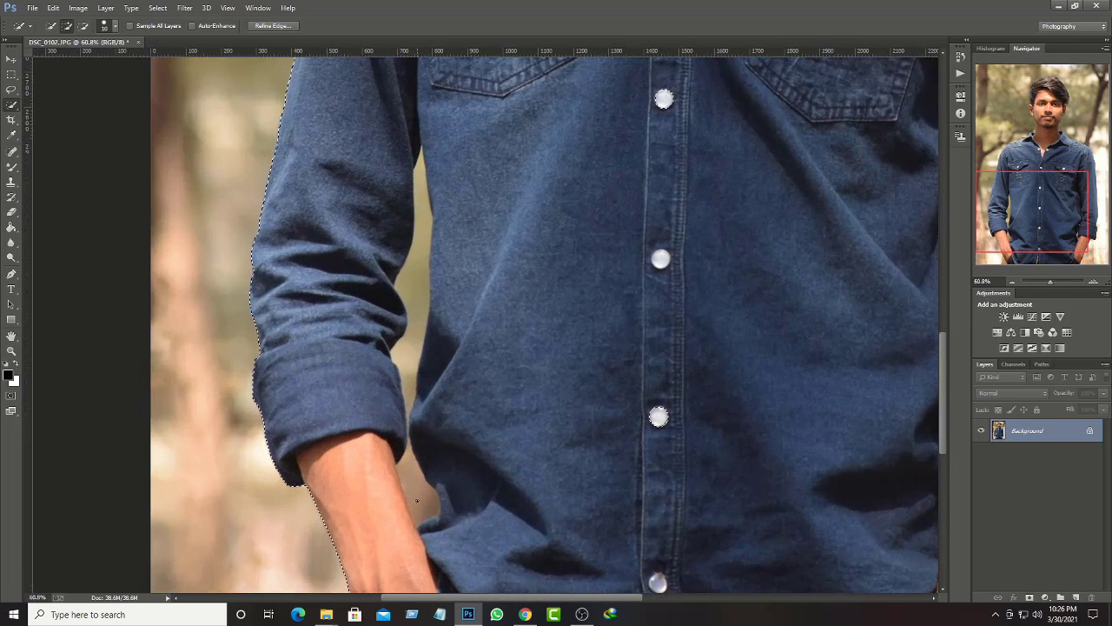
{"action": "scroll", "coordinate": [416, 511], "scroll_direction": "up", "scroll_amount": 1}
{"action": "scroll", "coordinate": [418, 511], "scroll_direction": "up", "scroll_amount": 1}
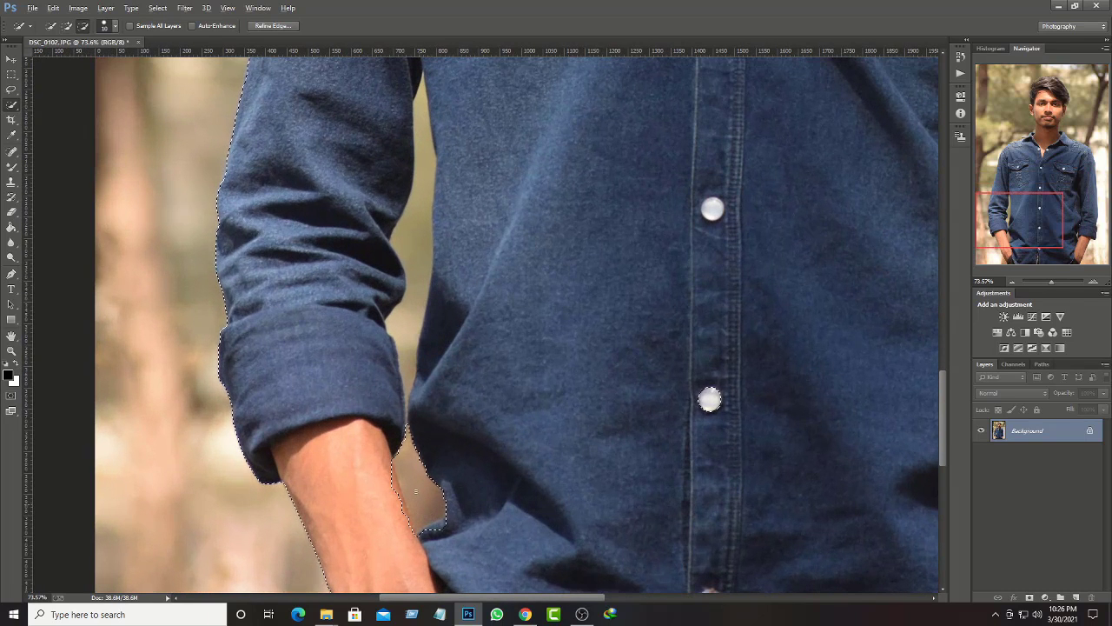
{"action": "left_click_drag", "start_coordinate": [426, 439], "coordinate": [450, 397]}
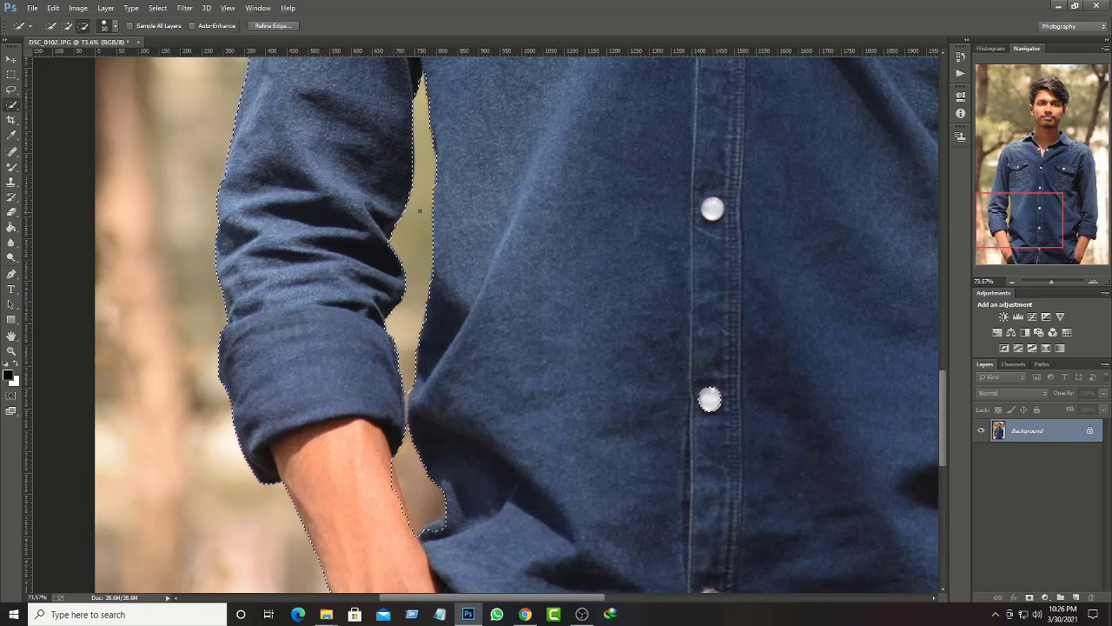
Subtract the background gap between the shirt and the right arm, then zoom back out.
{"action": "scroll", "coordinate": [435, 391], "scroll_direction": "down", "scroll_amount": 2}
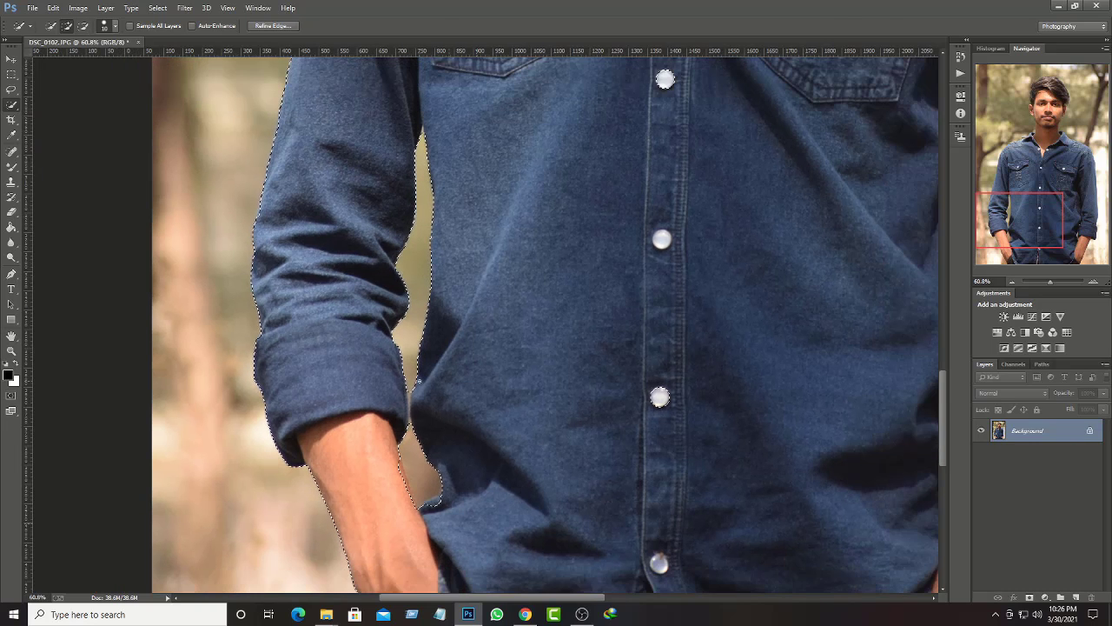
{"action": "scroll", "coordinate": [421, 387], "scroll_direction": "down", "scroll_amount": 1}
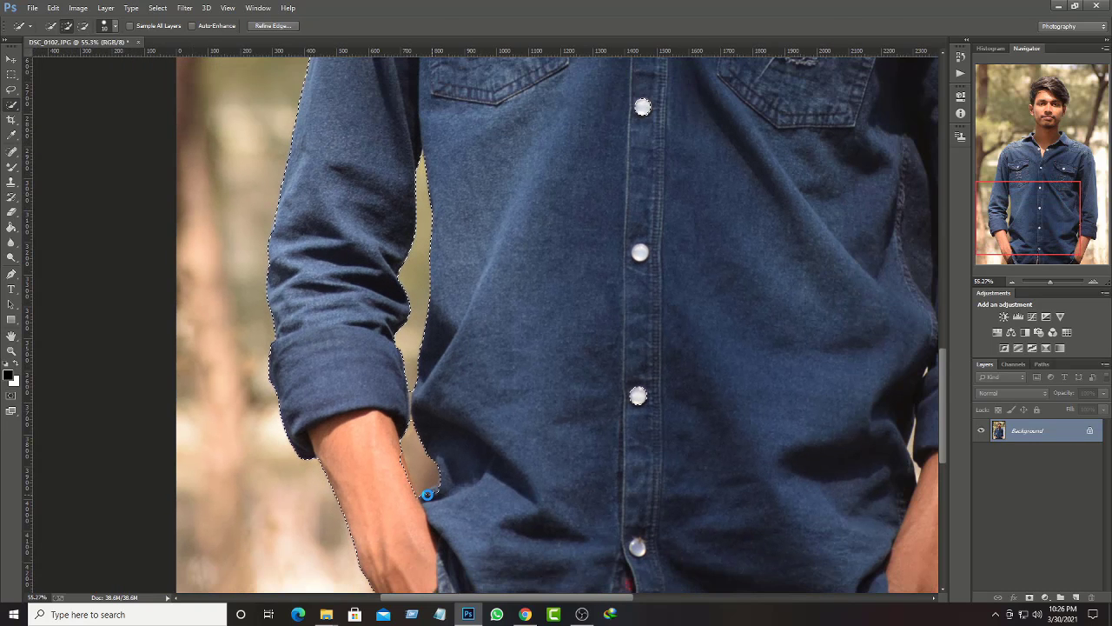
{"action": "scroll", "coordinate": [428, 492], "scroll_direction": "down", "scroll_amount": 3}
{"action": "scroll", "coordinate": [608, 495], "scroll_direction": "down", "scroll_amount": 3}
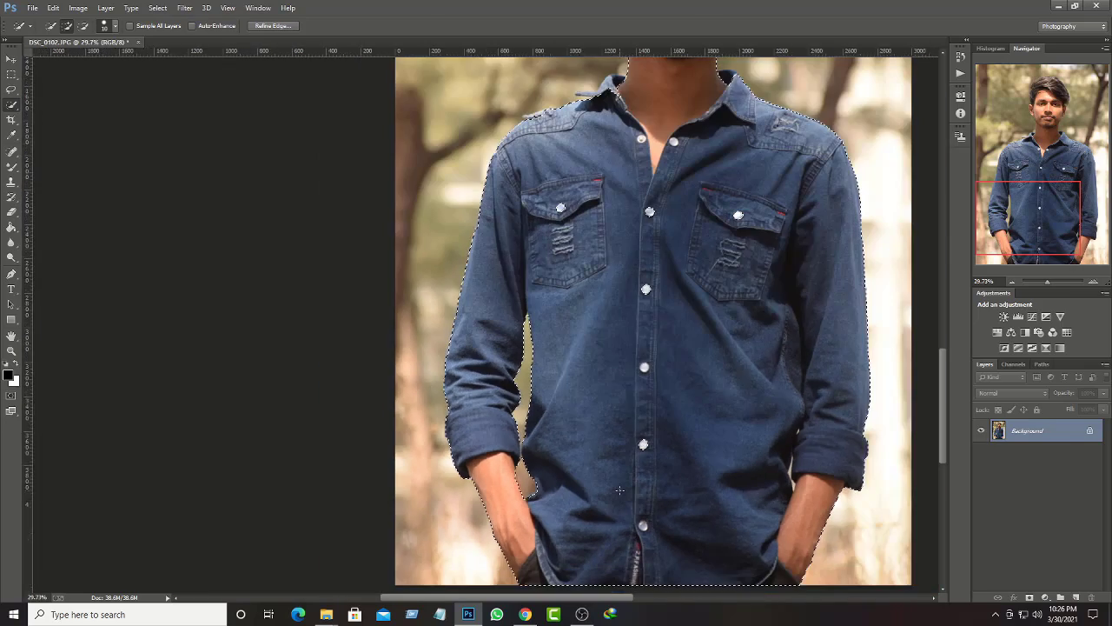
{"action": "scroll", "coordinate": [743, 496], "scroll_direction": "down", "scroll_amount": 3}
{"action": "scroll", "coordinate": [743, 496], "scroll_direction": "up", "scroll_amount": 2}
{"action": "scroll", "coordinate": [745, 486], "scroll_direction": "up", "scroll_amount": 2}
{"action": "scroll", "coordinate": [747, 476], "scroll_direction": "up", "scroll_amount": 2}
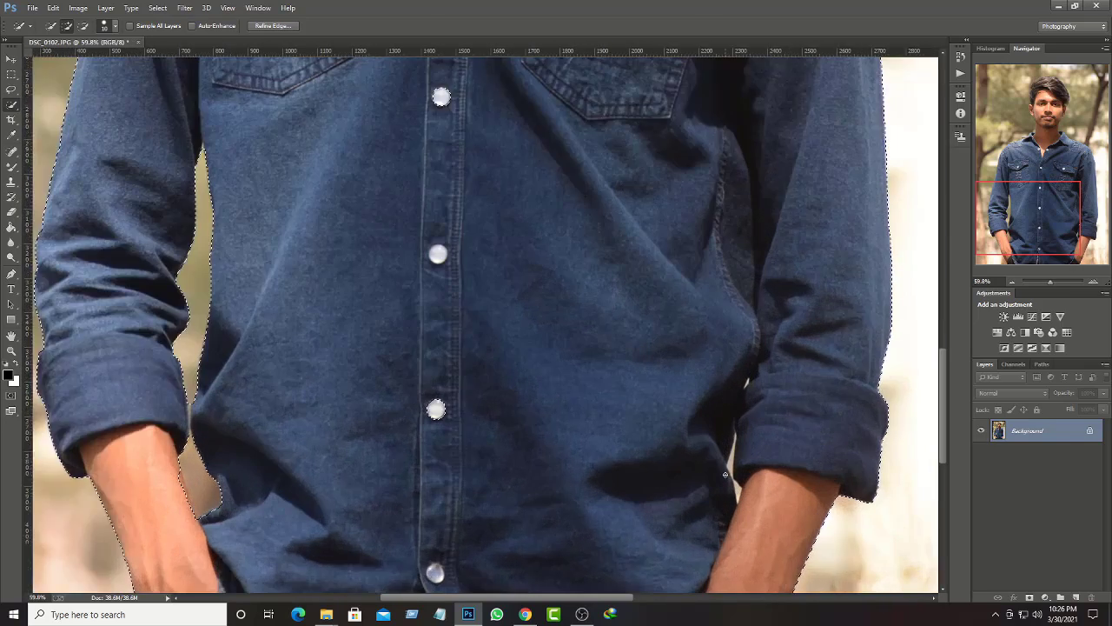
{"action": "scroll", "coordinate": [749, 467], "scroll_direction": "up", "scroll_amount": 2}
{"action": "scroll", "coordinate": [748, 467], "scroll_direction": "up", "scroll_amount": 2}
{"action": "scroll", "coordinate": [749, 469], "scroll_direction": "up", "scroll_amount": 2}
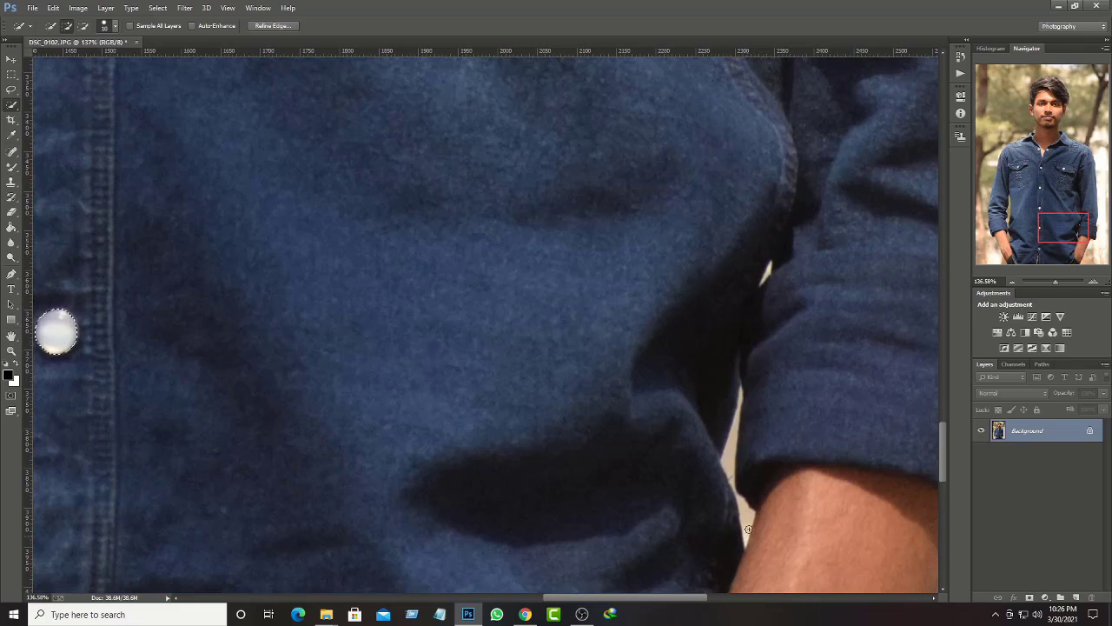
{"action": "mouse_move", "coordinate": [744, 508]}
{"action": "left_mouse_down"}
{"action": "mouse_move", "coordinate": [736, 408]}
{"action": "mouse_move", "coordinate": [746, 380]}
{"action": "left_mouse_up"}
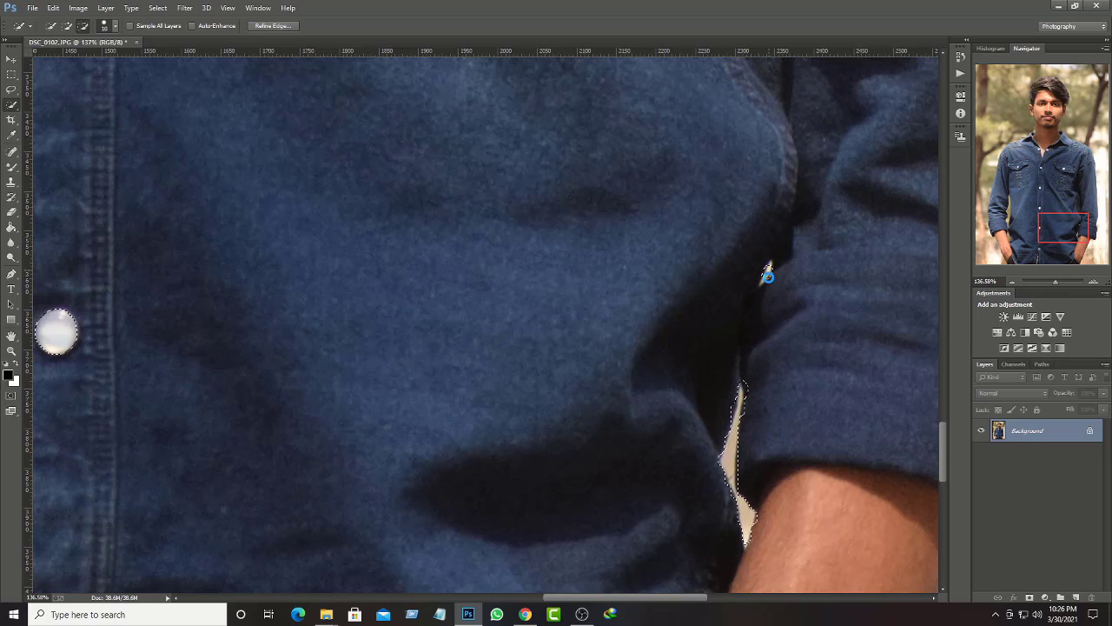
{"action": "scroll", "coordinate": [546, 298], "scroll_direction": "down", "scroll_amount": 2}
{"action": "scroll", "coordinate": [547, 298], "scroll_direction": "down", "scroll_amount": 2}
{"action": "scroll", "coordinate": [547, 298], "scroll_direction": "down", "scroll_amount": 2}
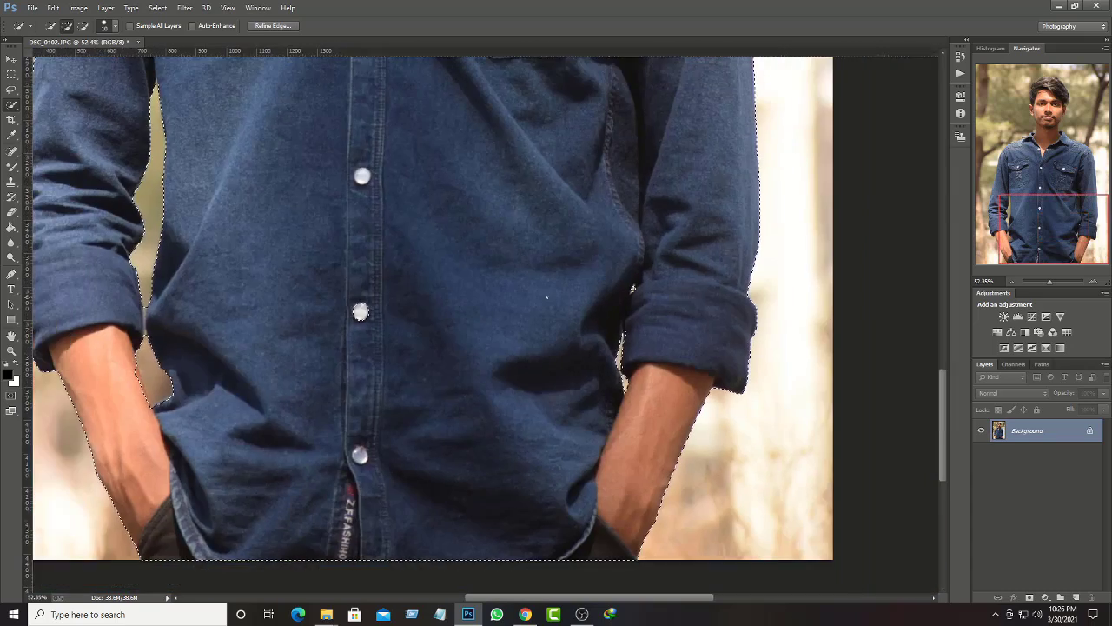
{"action": "scroll", "coordinate": [546, 298], "scroll_direction": "down", "scroll_amount": 1}
{"action": "scroll", "coordinate": [546, 299], "scroll_direction": "down", "scroll_amount": 1}
{"action": "scroll", "coordinate": [545, 297], "scroll_direction": "down", "scroll_amount": 1}
{"action": "scroll", "coordinate": [544, 298], "scroll_direction": "down", "scroll_amount": 1}
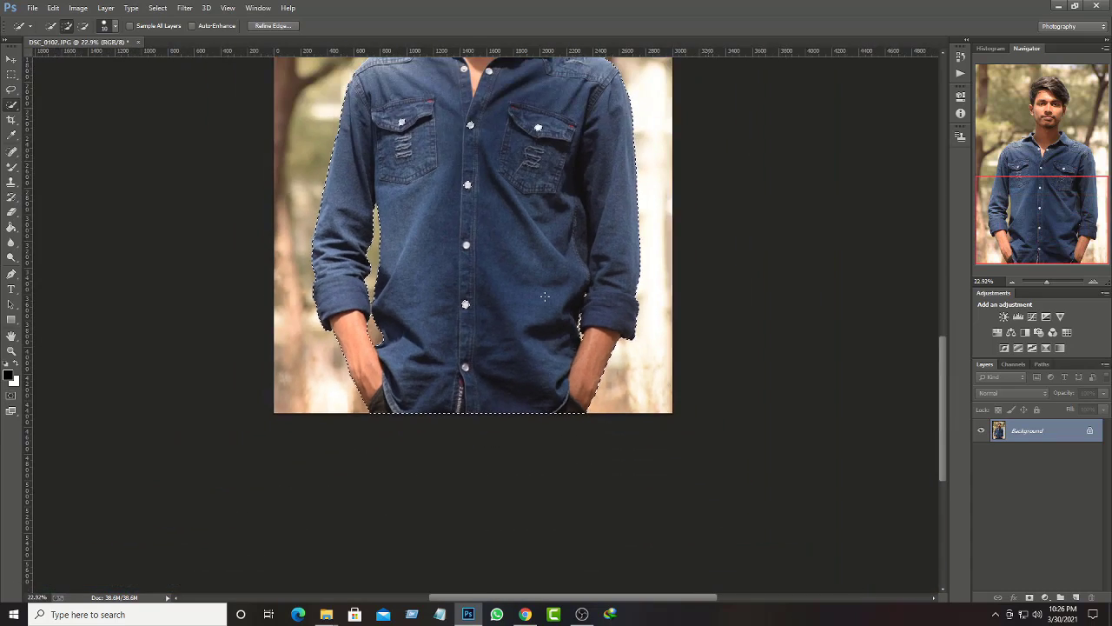
{"action": "scroll", "coordinate": [545, 298], "scroll_direction": "down", "scroll_amount": 1}
{"action": "scroll", "coordinate": [539, 260], "scroll_direction": "down", "scroll_amount": 1}
Zoom in and add the tops of the right and left collars to the selection.
{"action": "scroll", "coordinate": [455, 241], "scroll_direction": "up", "scroll_amount": 1}
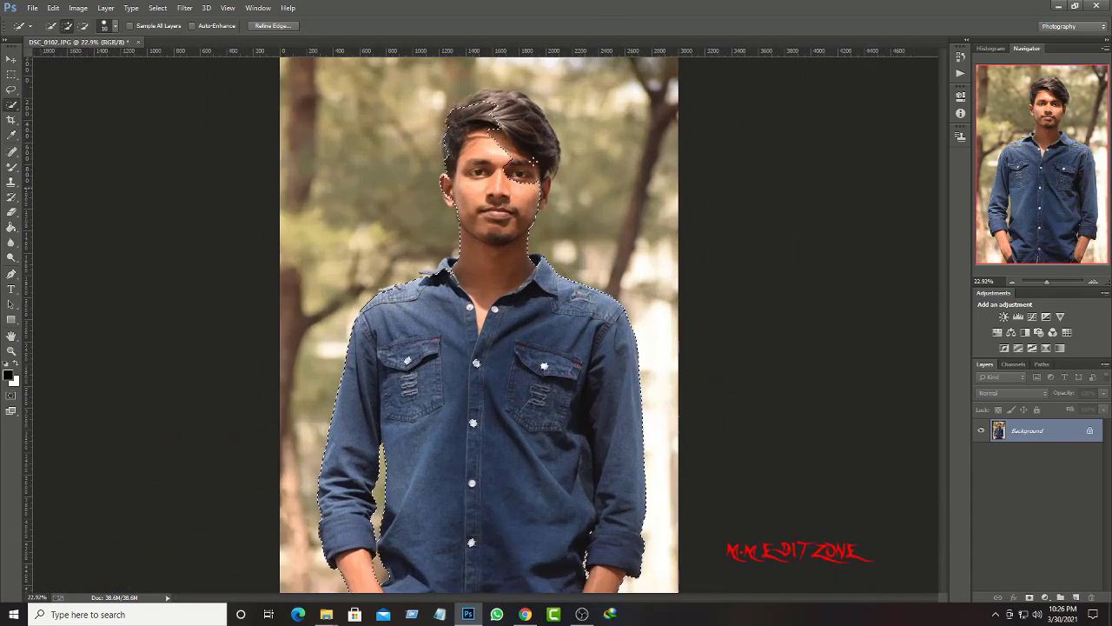
{"action": "scroll", "coordinate": [456, 240], "scroll_direction": "up", "scroll_amount": 1}
{"action": "scroll", "coordinate": [455, 241], "scroll_direction": "up", "scroll_amount": 1}
{"action": "scroll", "coordinate": [455, 241], "scroll_direction": "up", "scroll_amount": 1}
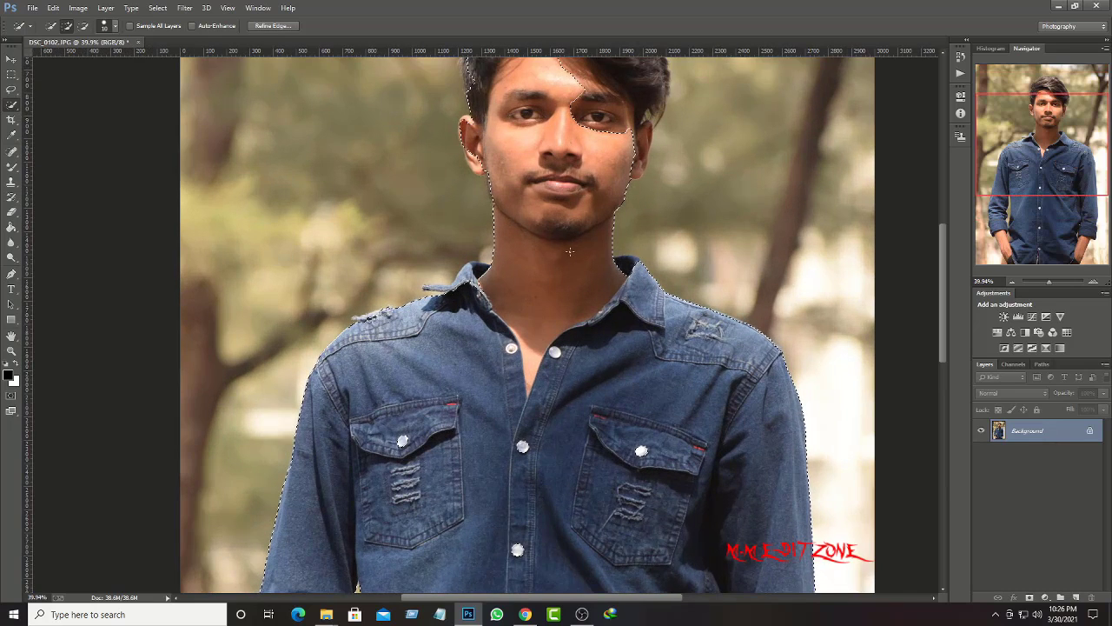
{"action": "scroll", "coordinate": [591, 232], "scroll_direction": "up", "scroll_amount": 1}
{"action": "scroll", "coordinate": [592, 232], "scroll_direction": "up", "scroll_amount": 1}
{"action": "scroll", "coordinate": [592, 232], "scroll_direction": "up", "scroll_amount": 1}
{"action": "left_click_drag", "start_coordinate": [632, 274], "coordinate": [658, 269]}
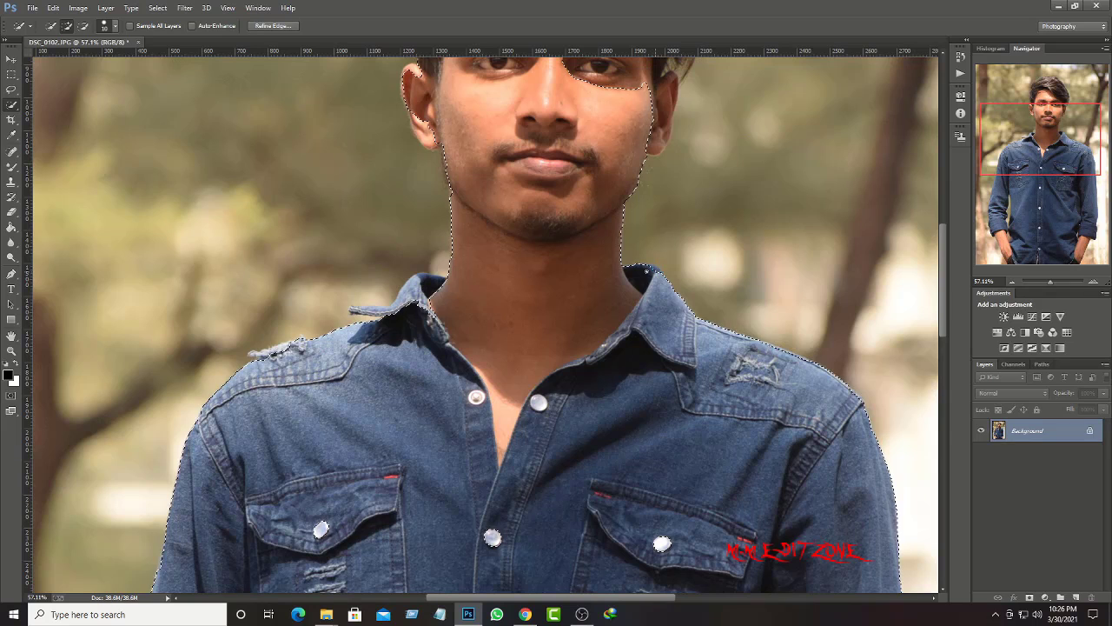
{"action": "left_click_drag", "start_coordinate": [415, 297], "coordinate": [427, 280]}
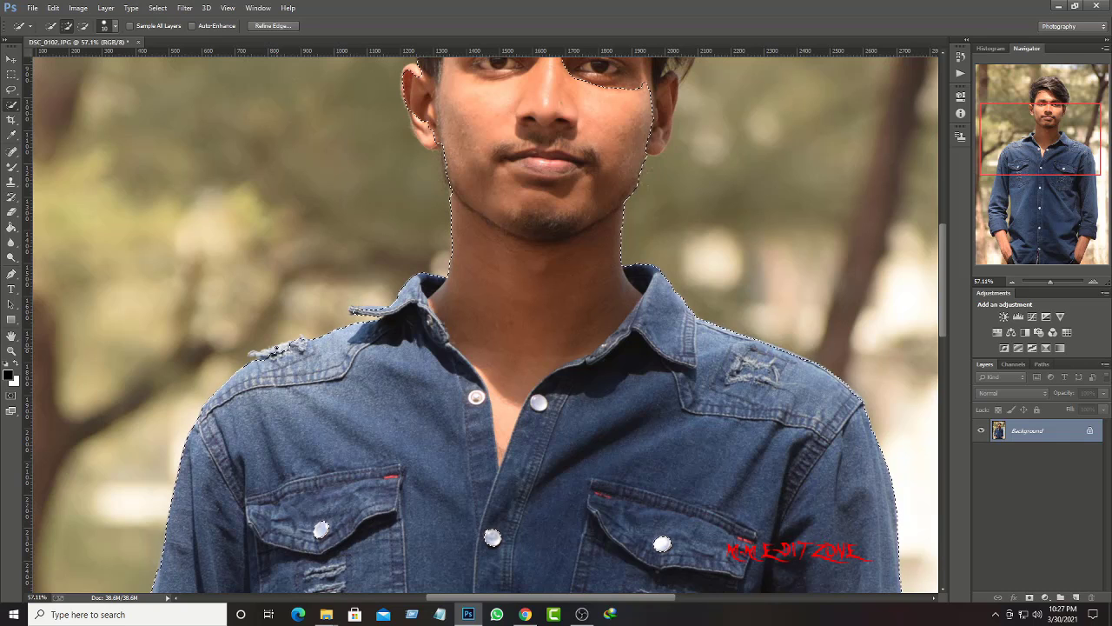
Add the right ear and the rest of the hair, up to its top, to the selection.
{"action": "scroll", "coordinate": [405, 282], "scroll_direction": "down", "scroll_amount": 2}
{"action": "scroll", "coordinate": [405, 281], "scroll_direction": "down", "scroll_amount": 2}
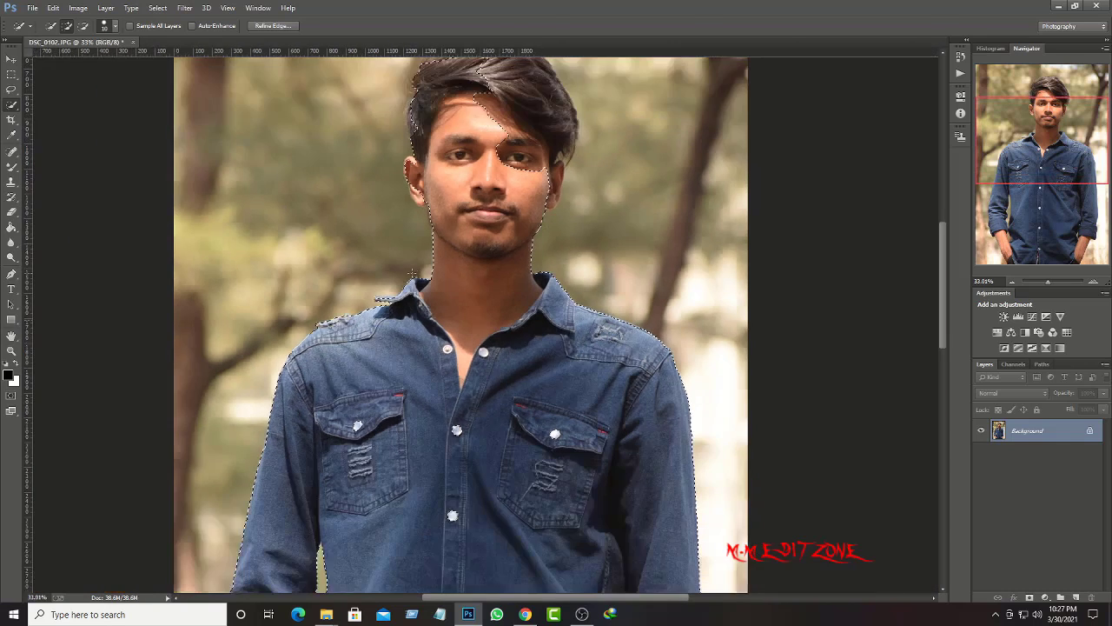
{"action": "scroll", "coordinate": [405, 281], "scroll_direction": "down", "scroll_amount": 2}
{"action": "scroll", "coordinate": [405, 282], "scroll_direction": "up", "scroll_amount": 2}
{"action": "scroll", "coordinate": [336, 404], "scroll_direction": "up", "scroll_amount": 2}
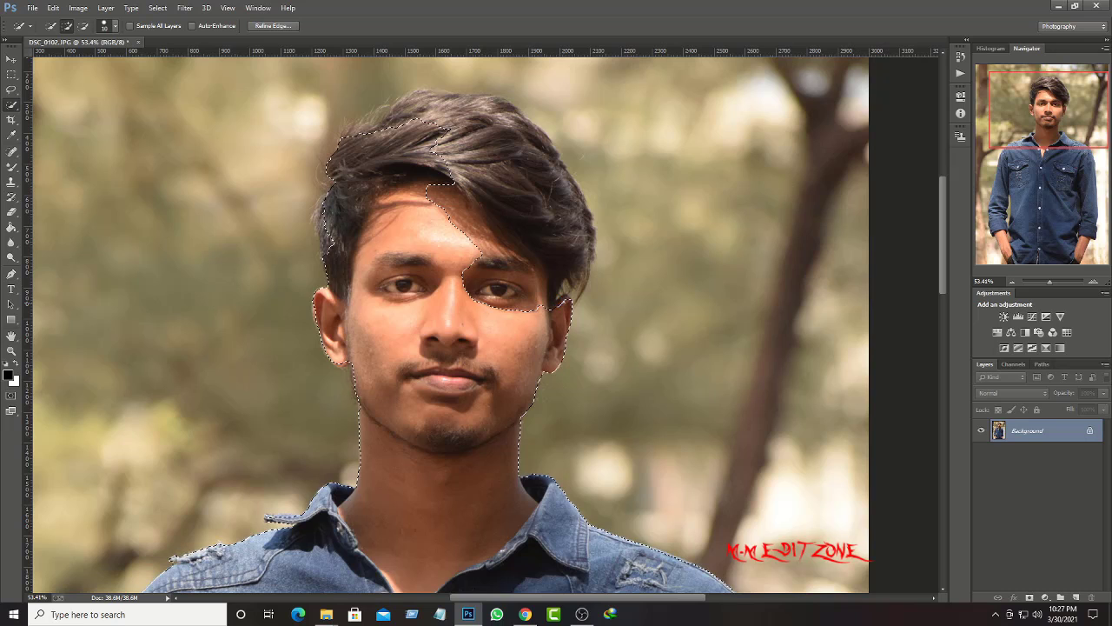
{"action": "left_click", "coordinate": [564, 306]}
{"action": "left_click", "coordinate": [552, 304]}
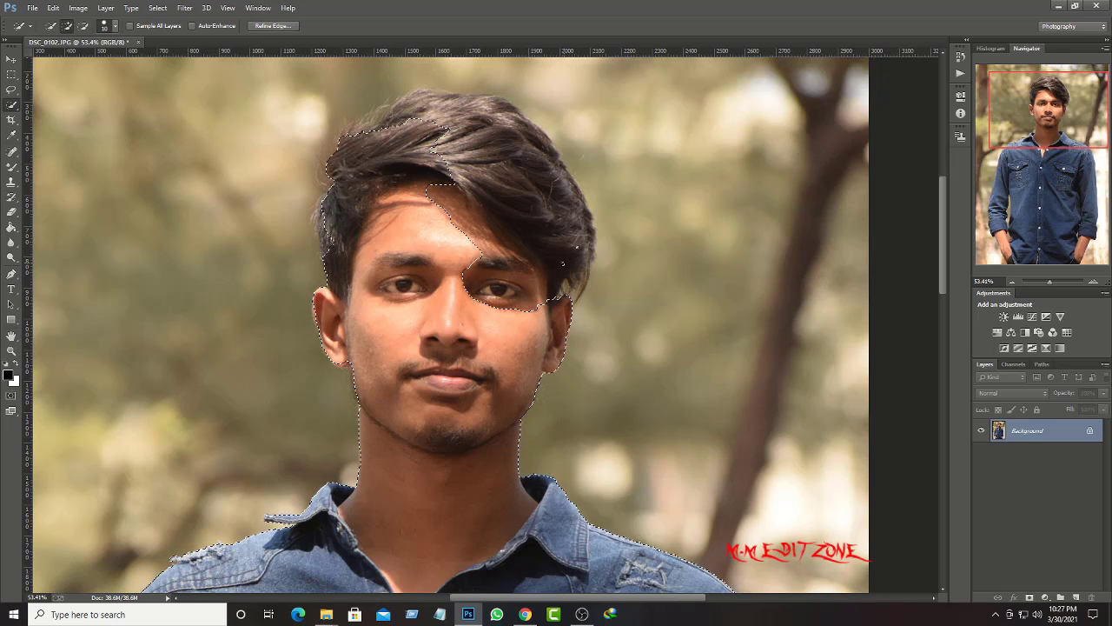
{"action": "left_click", "coordinate": [551, 255]}
{"action": "left_click", "coordinate": [452, 113]}
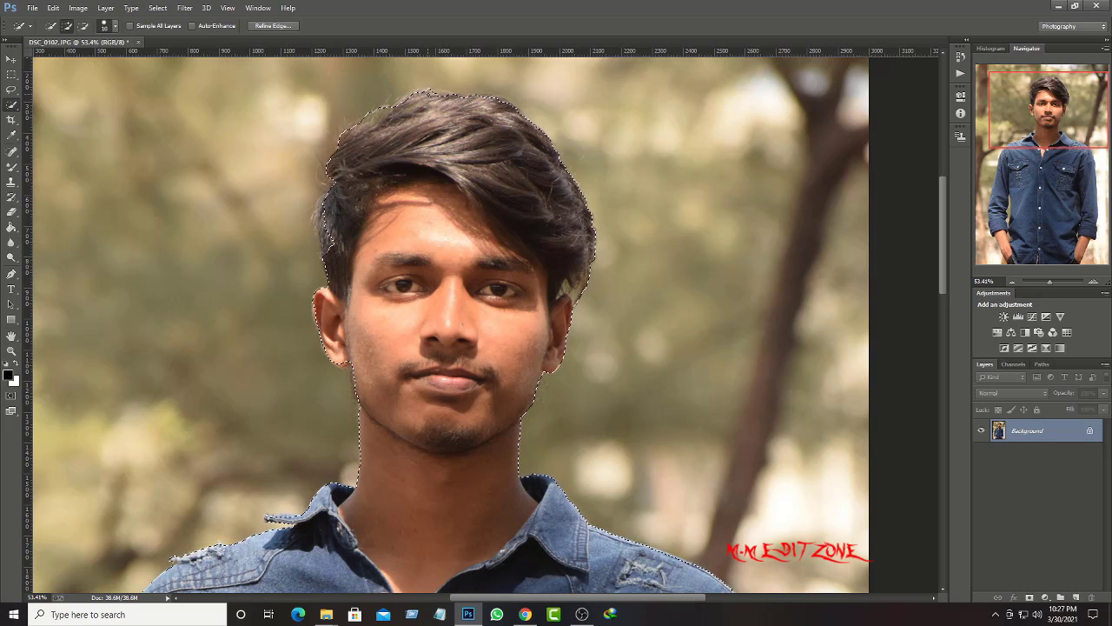
Use Alt subtract mode to trim any spill, then zoom back out to the full figure.
{"action": "key", "text": "alt"}
{"action": "key", "text": "alt"}
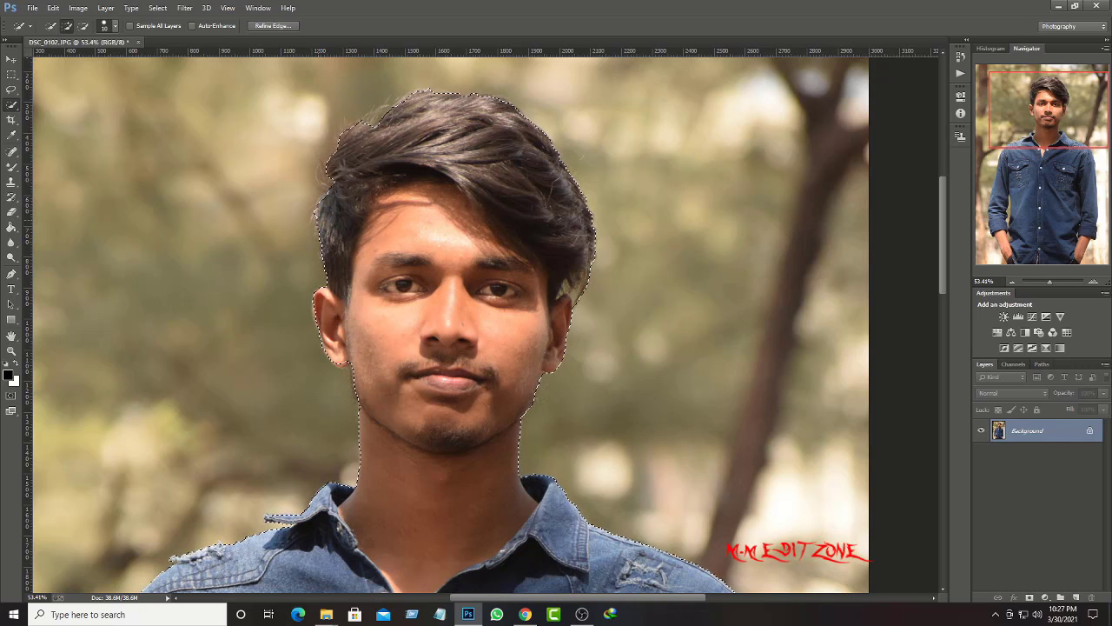
{"action": "key", "text": "alt"}
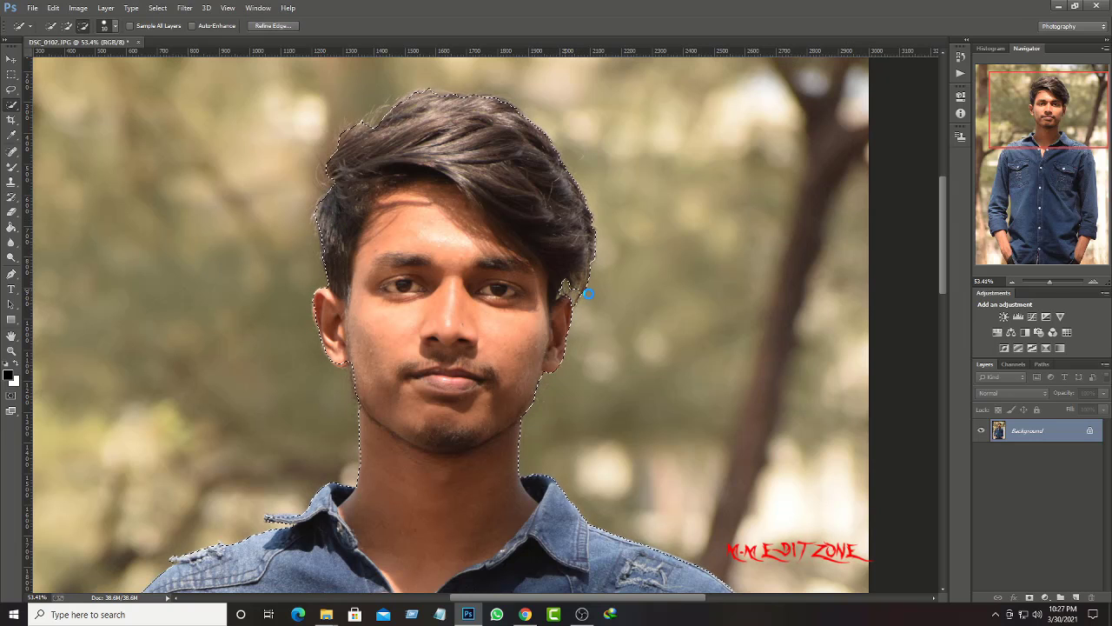
{"action": "scroll", "coordinate": [588, 295], "scroll_direction": "down", "scroll_amount": 3}
{"action": "scroll", "coordinate": [588, 295], "scroll_direction": "down", "scroll_amount": 3}
{"action": "scroll", "coordinate": [588, 295], "scroll_direction": "down", "scroll_amount": 2}
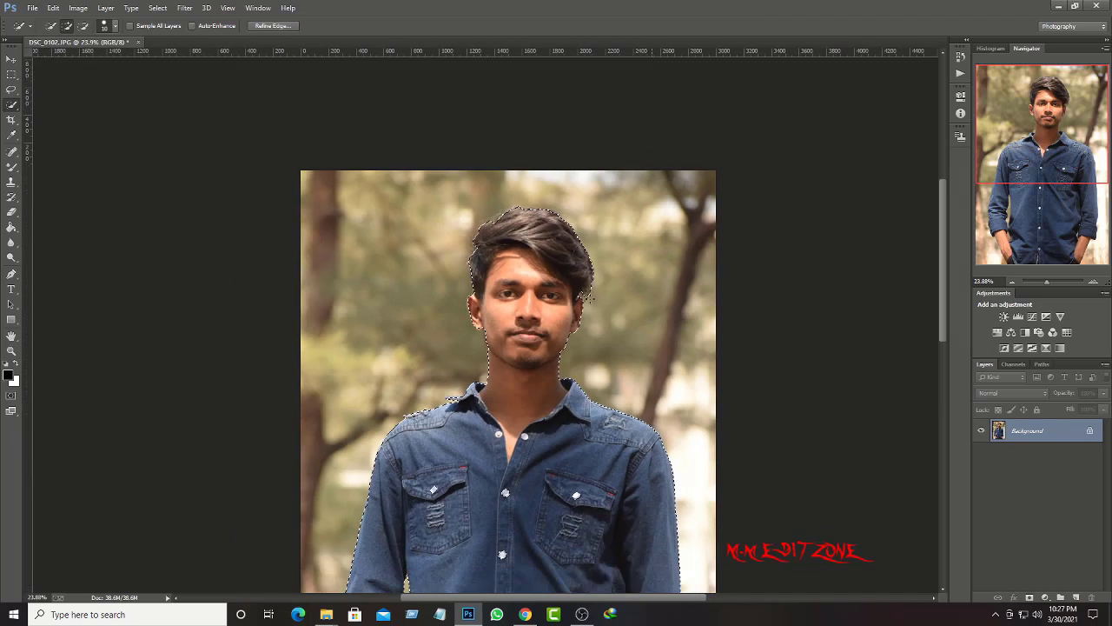
{"action": "scroll", "coordinate": [589, 295], "scroll_direction": "down", "scroll_amount": 2}
{"action": "scroll", "coordinate": [588, 294], "scroll_direction": "down", "scroll_amount": 1}
{"action": "scroll", "coordinate": [589, 295], "scroll_direction": "up", "scroll_amount": 1}
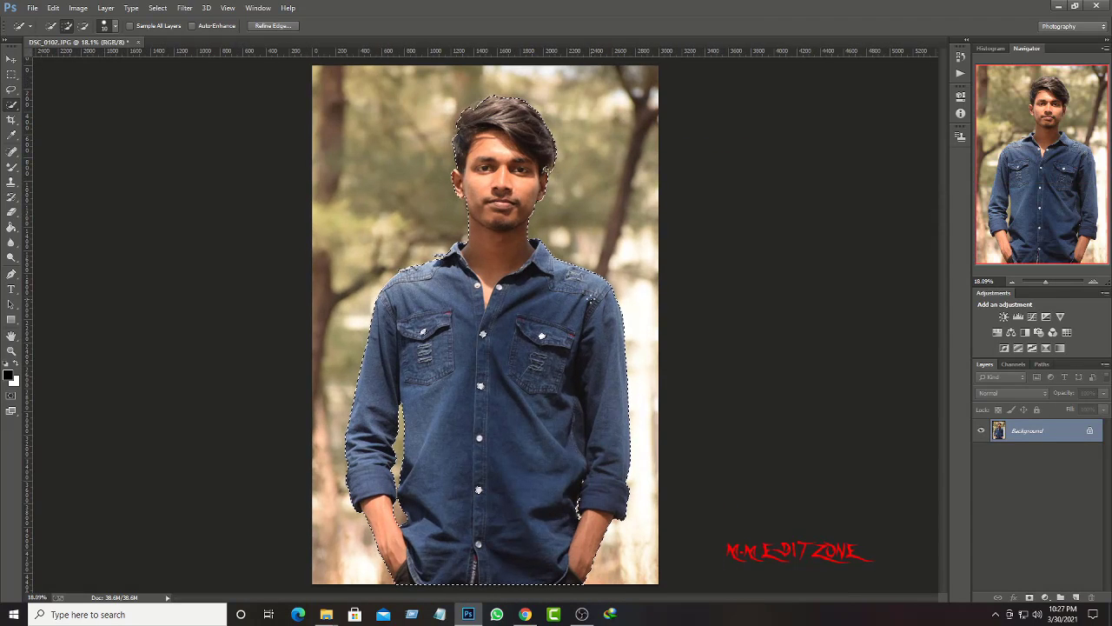
In Refine Edge, brush the hair edge, set Smooth to 10, and output to a new layer with layer mask.
{"action": "left_click", "coordinate": [272, 26]}
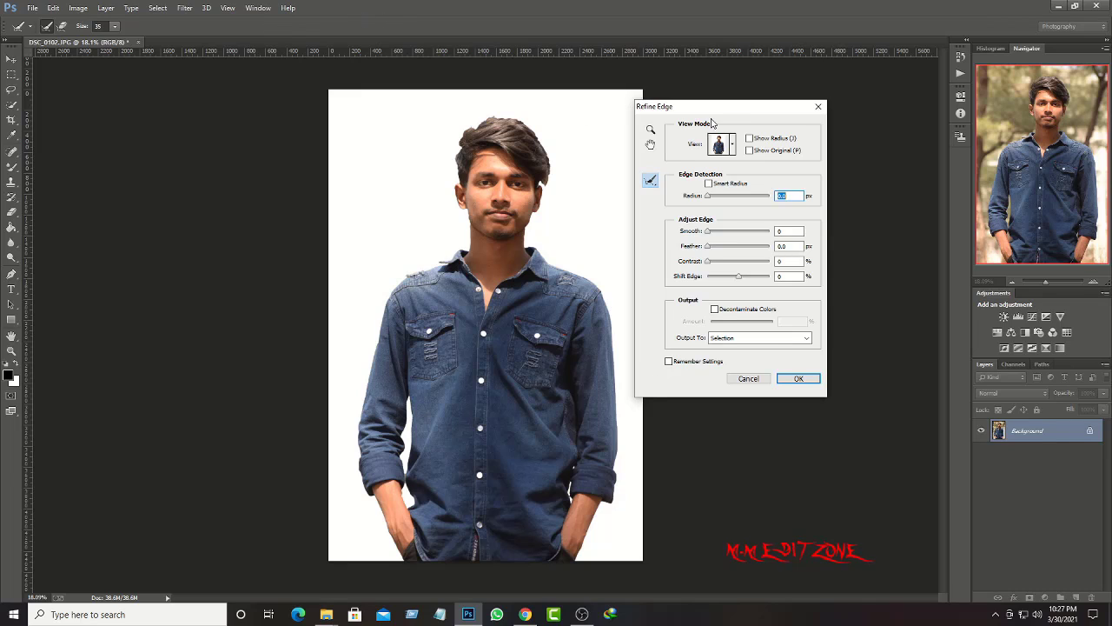
{"action": "left_click_drag", "start_coordinate": [728, 112], "coordinate": [762, 116]}
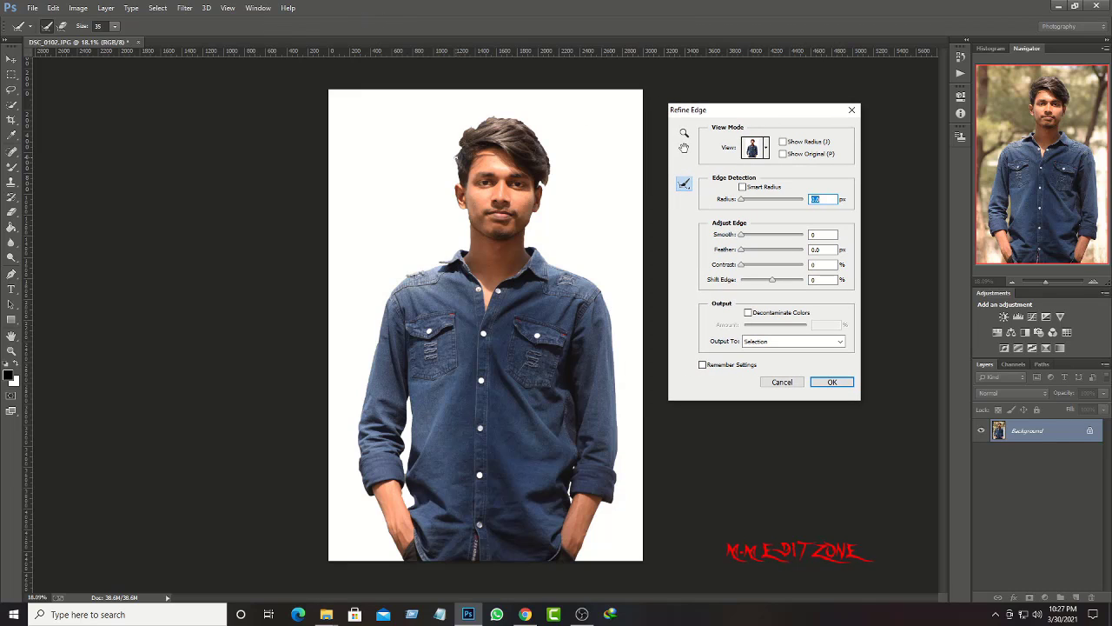
{"action": "left_click", "coordinate": [469, 136]}
{"action": "left_click_drag", "start_coordinate": [474, 129], "coordinate": [472, 128]}
{"action": "left_click", "coordinate": [824, 235]}
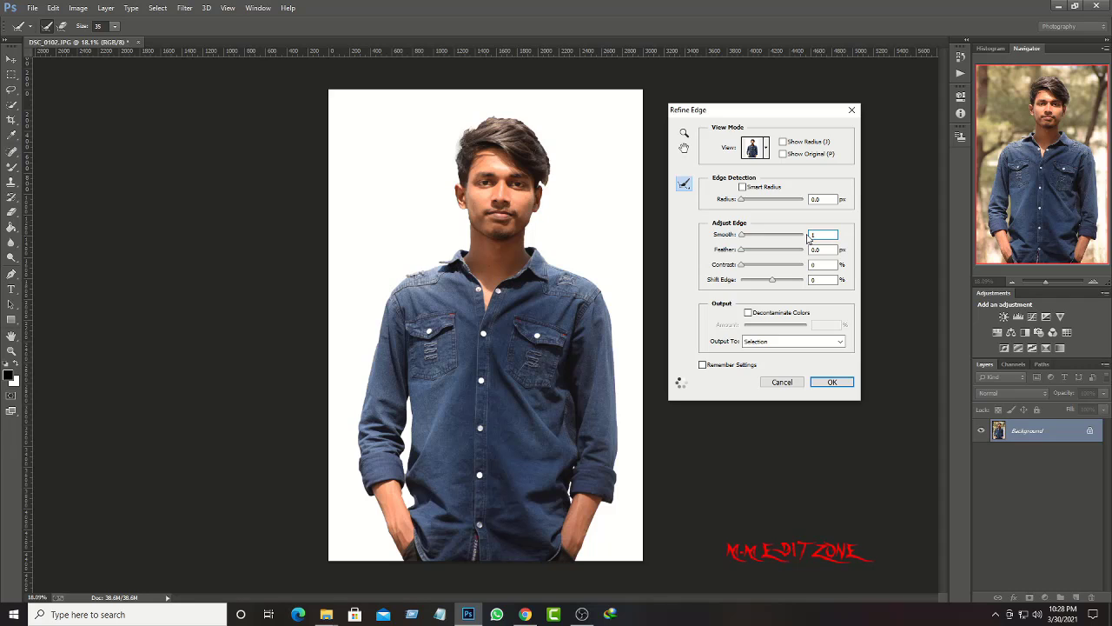
{"action": "type", "text": "0"}
{"action": "key", "text": "Tab"}
{"action": "key", "text": "Tab"}
{"action": "left_click", "coordinate": [793, 341]}
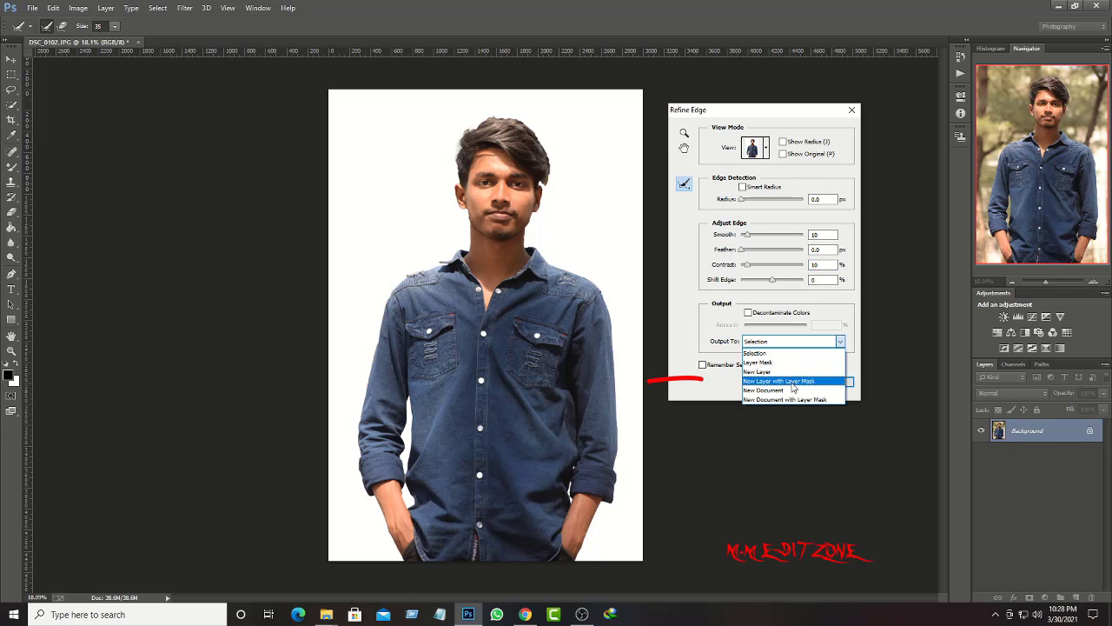
{"action": "left_click", "coordinate": [792, 382]}
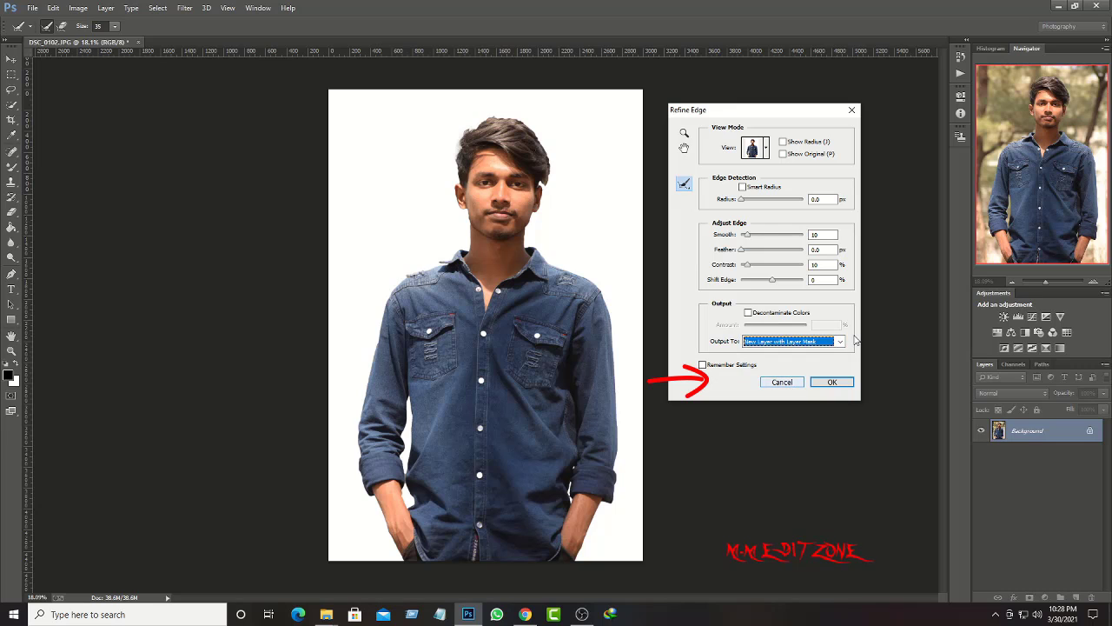
{"action": "left_click", "coordinate": [832, 382]}
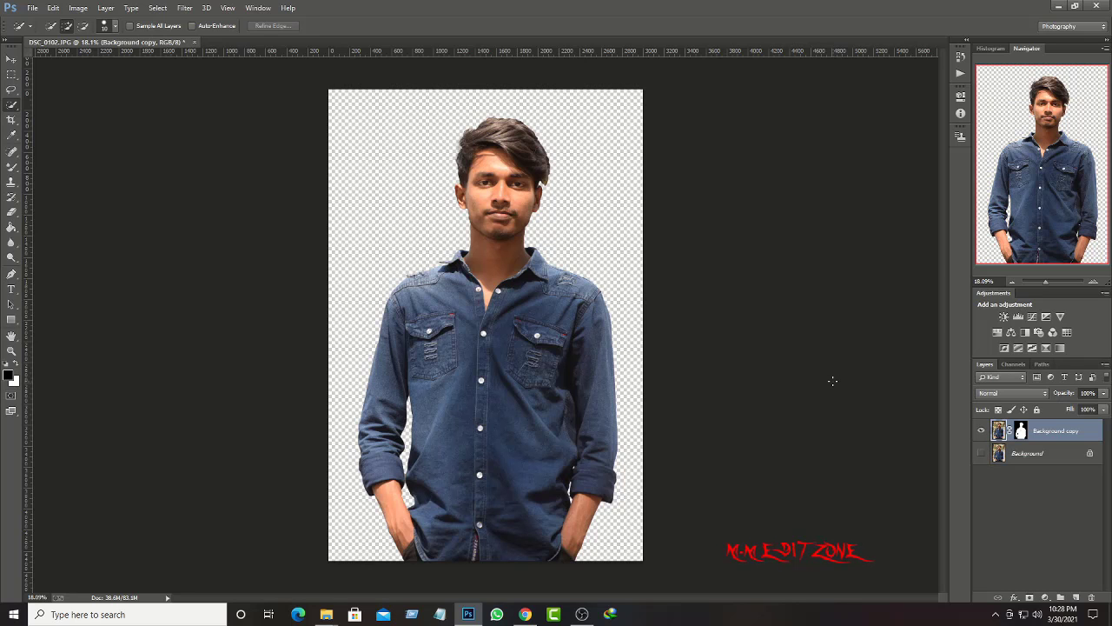
Add a new empty Layer 1 above the cut-out.
{"action": "scroll", "coordinate": [474, 152], "scroll_direction": "up", "scroll_amount": 1}
{"action": "scroll", "coordinate": [474, 152], "scroll_direction": "down", "scroll_amount": 2}
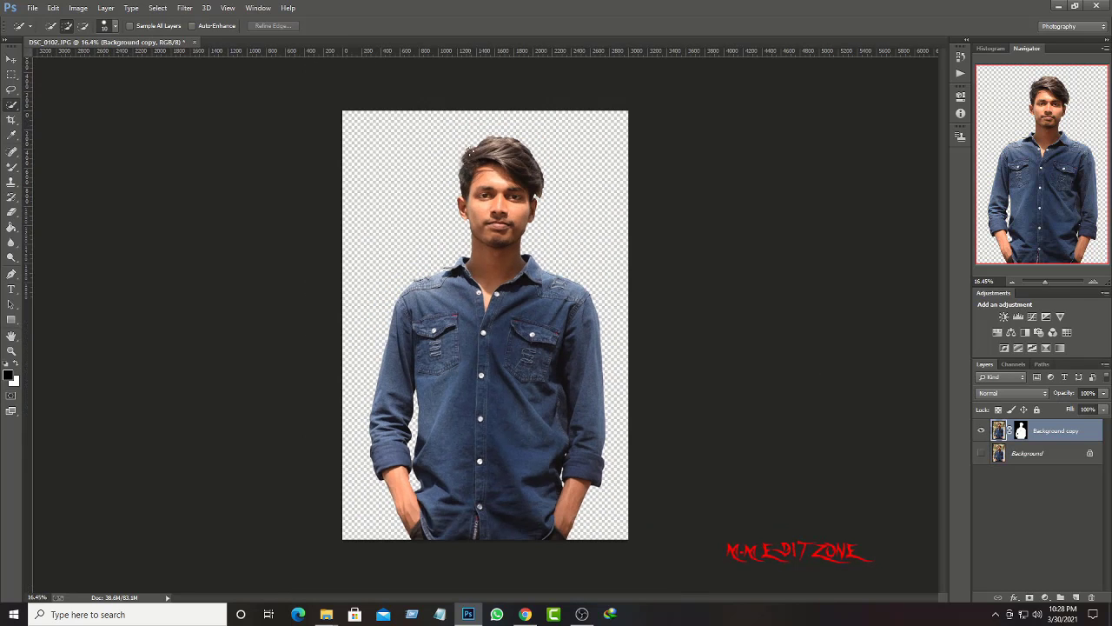
{"action": "left_click", "coordinate": [1077, 596]}
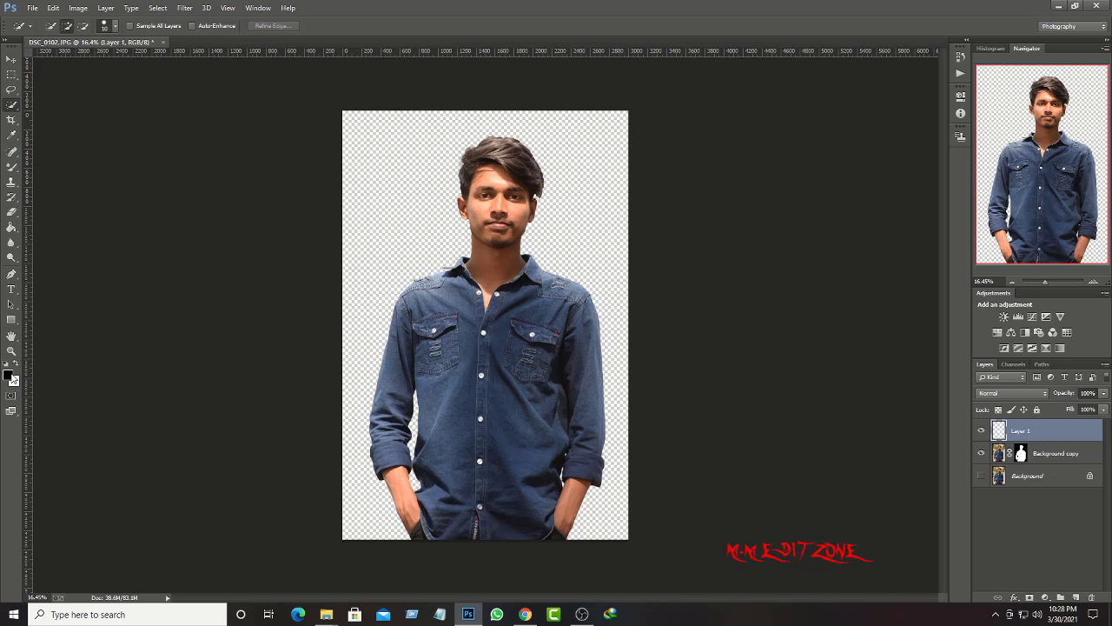
Set the foreground colour to bright yellow #eaff00.
{"action": "left_click", "coordinate": [8, 376]}
{"action": "left_click_drag", "start_coordinate": [569, 309], "coordinate": [558, 278]}
{"action": "left_click", "coordinate": [541, 166]}
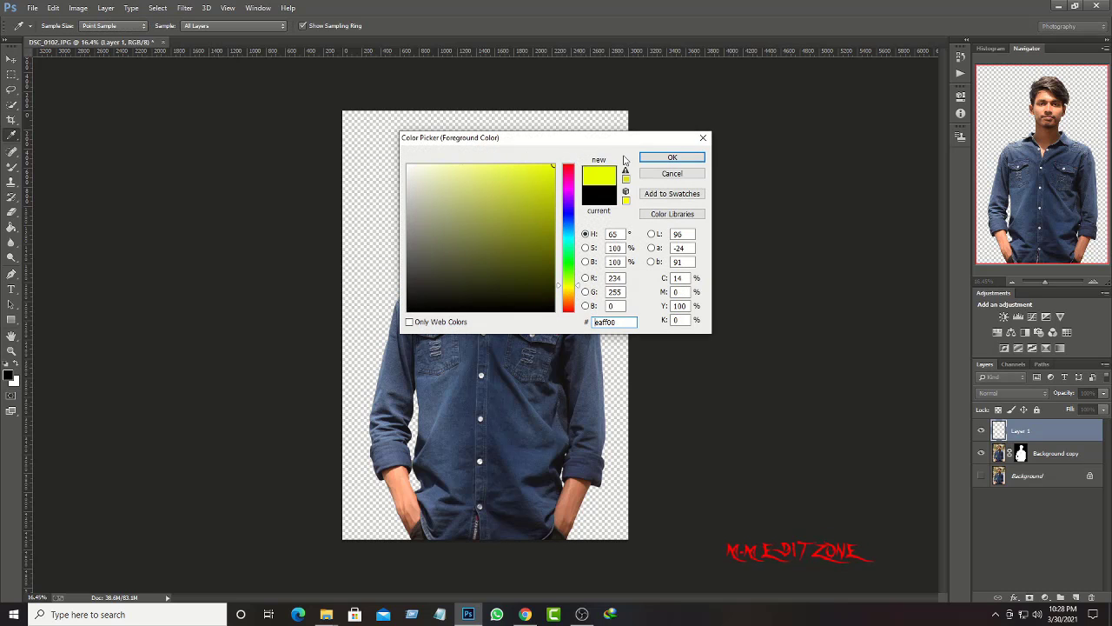
{"action": "left_click", "coordinate": [655, 159]}
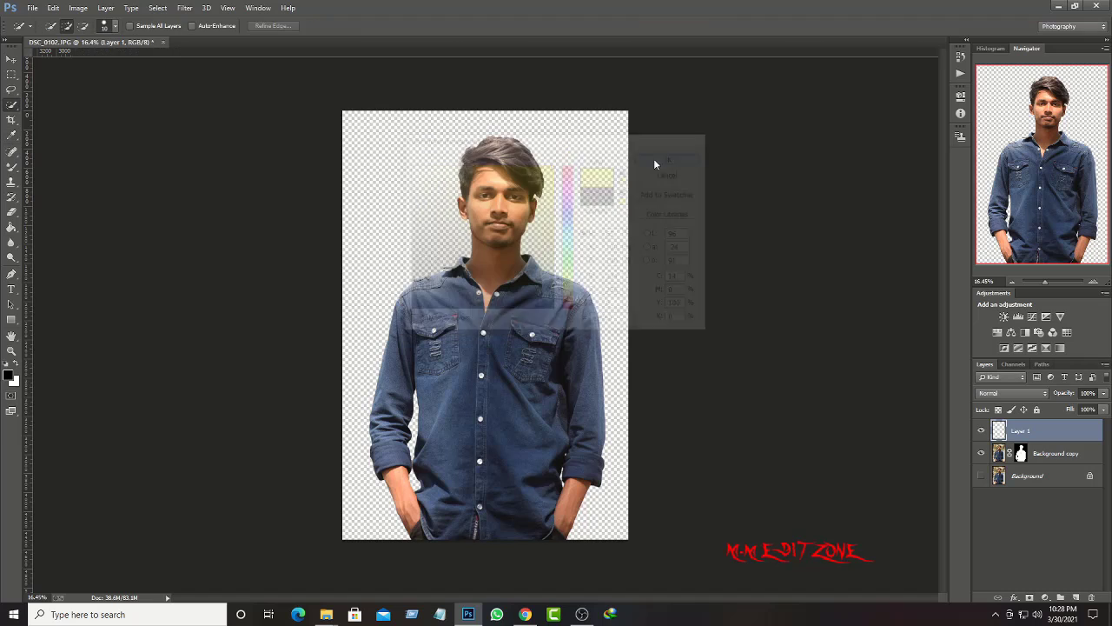
Fill Layer 1 yellow with the Gradient Tool and move it below the Background copy layer.
{"action": "left_click", "coordinate": [11, 227]}
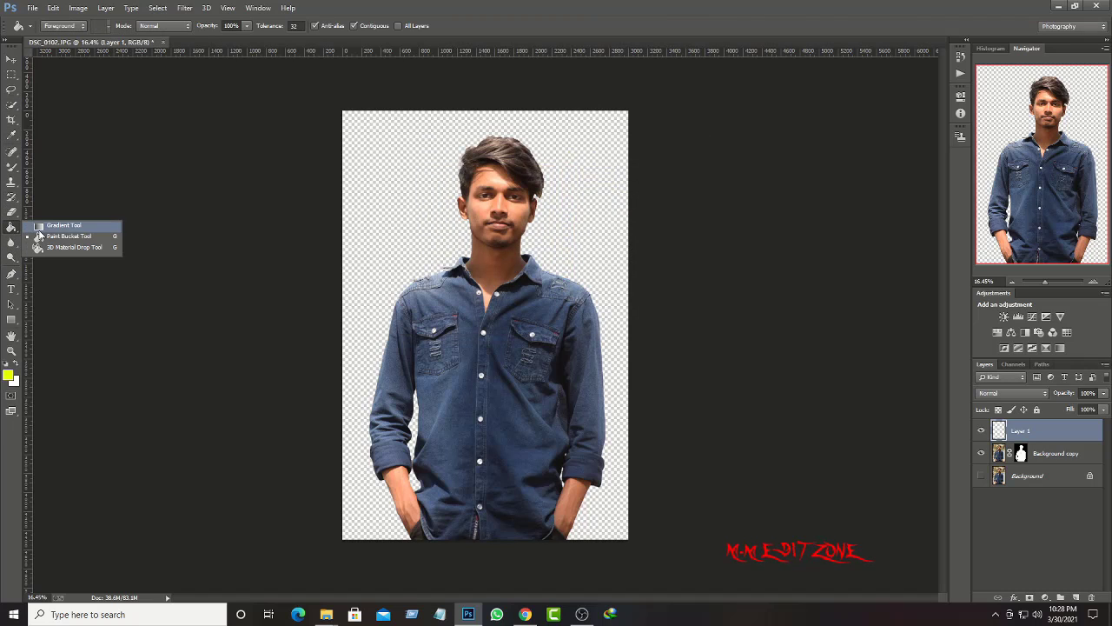
{"action": "left_click", "coordinate": [66, 226]}
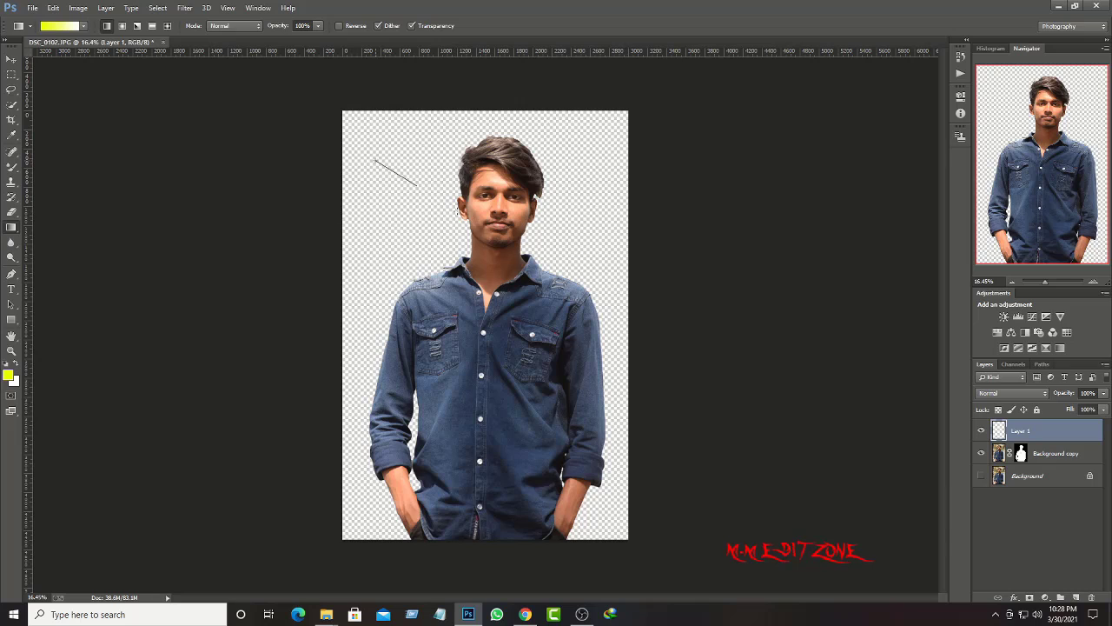
{"action": "mouse_move", "coordinate": [417, 185]}
{"action": "left_mouse_down"}
{"action": "mouse_move", "coordinate": [460, 218]}
{"action": "mouse_move", "coordinate": [522, 409]}
{"action": "left_mouse_up"}
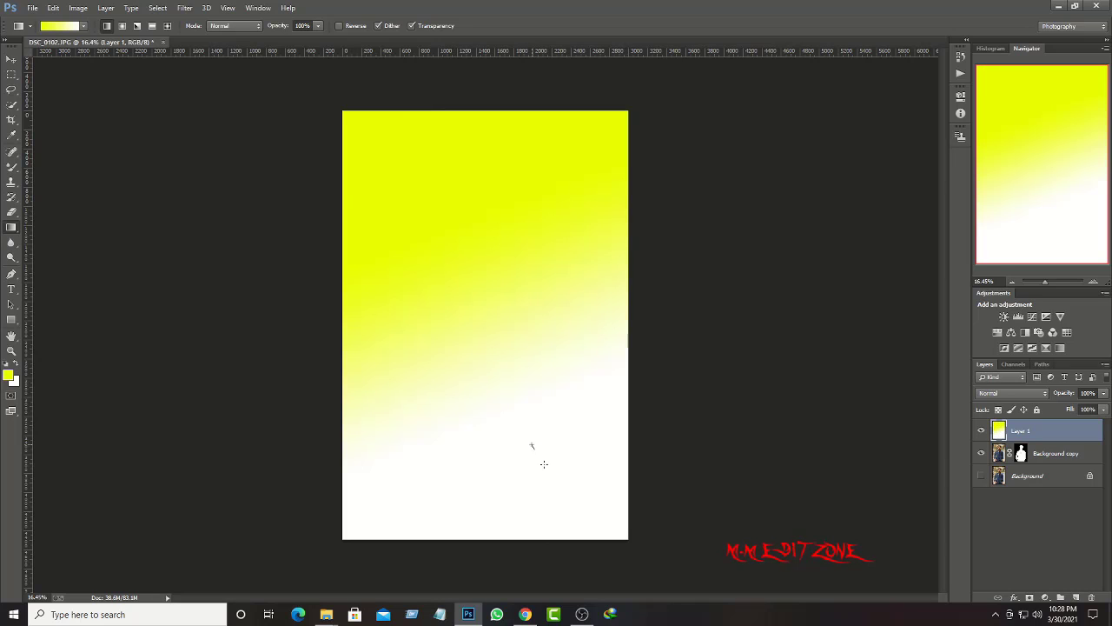
{"action": "mouse_move", "coordinate": [544, 464]}
{"action": "left_mouse_down"}
{"action": "mouse_move", "coordinate": [632, 549]}
{"action": "mouse_move", "coordinate": [655, 556]}
{"action": "left_mouse_up"}
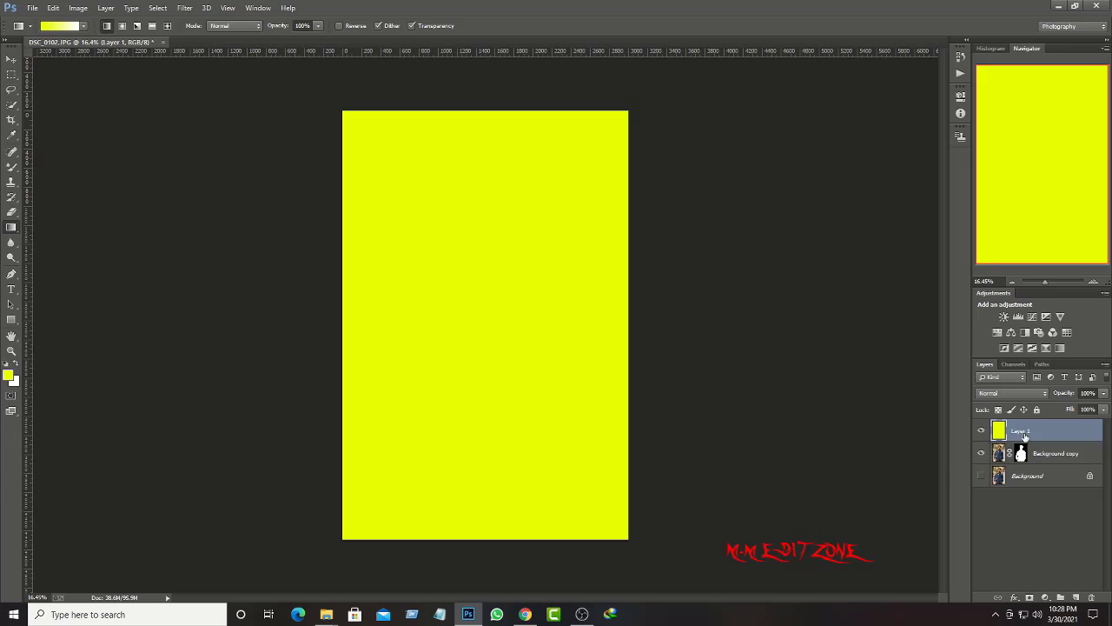
{"action": "left_click_drag", "start_coordinate": [1025, 432], "coordinate": [1033, 452]}
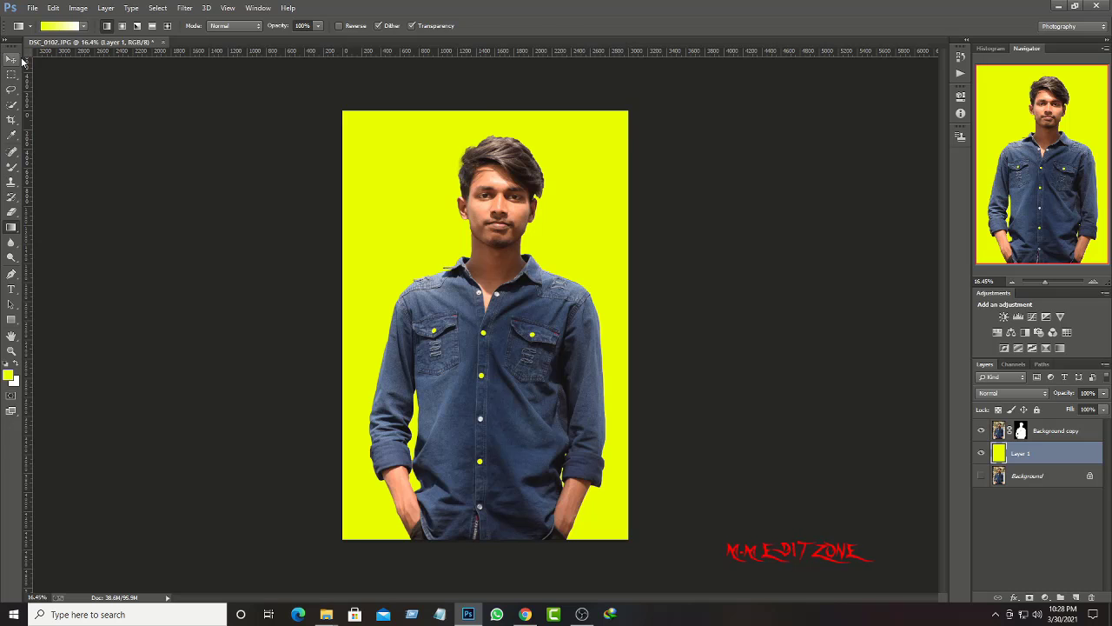
With Layer 1 deselected, zoom in and out to inspect the yellow-background composite, then bring up the File menu.
{"action": "left_click", "coordinate": [11, 60]}
{"action": "left_click", "coordinate": [231, 106]}
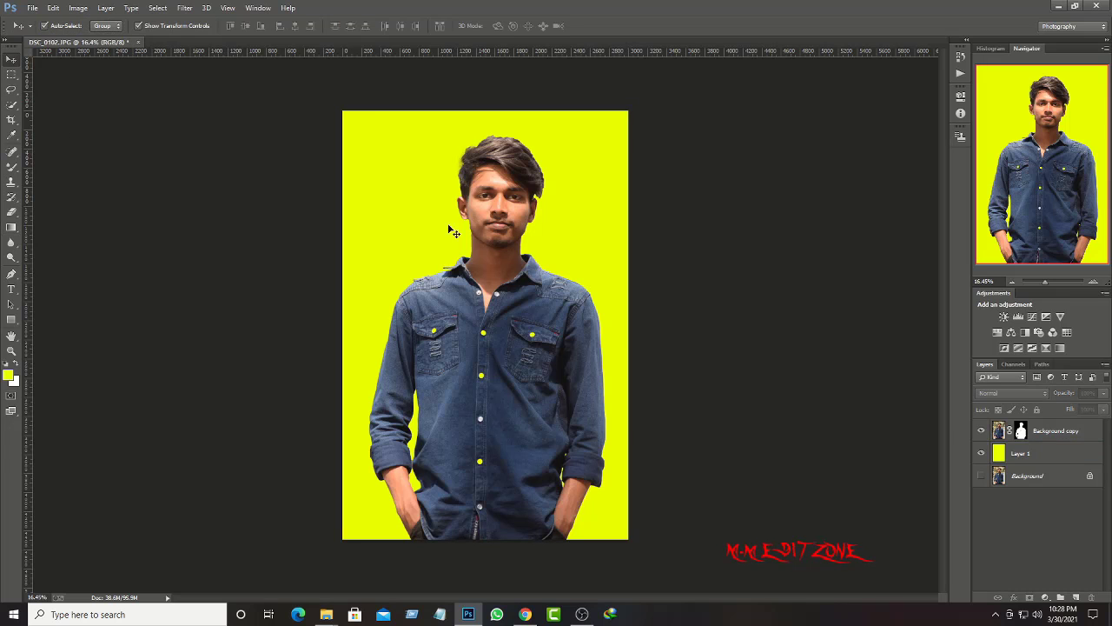
{"action": "scroll", "coordinate": [451, 230], "scroll_direction": "up", "scroll_amount": 2}
{"action": "scroll", "coordinate": [451, 230], "scroll_direction": "up", "scroll_amount": 2}
{"action": "scroll", "coordinate": [495, 178], "scroll_direction": "up", "scroll_amount": 1}
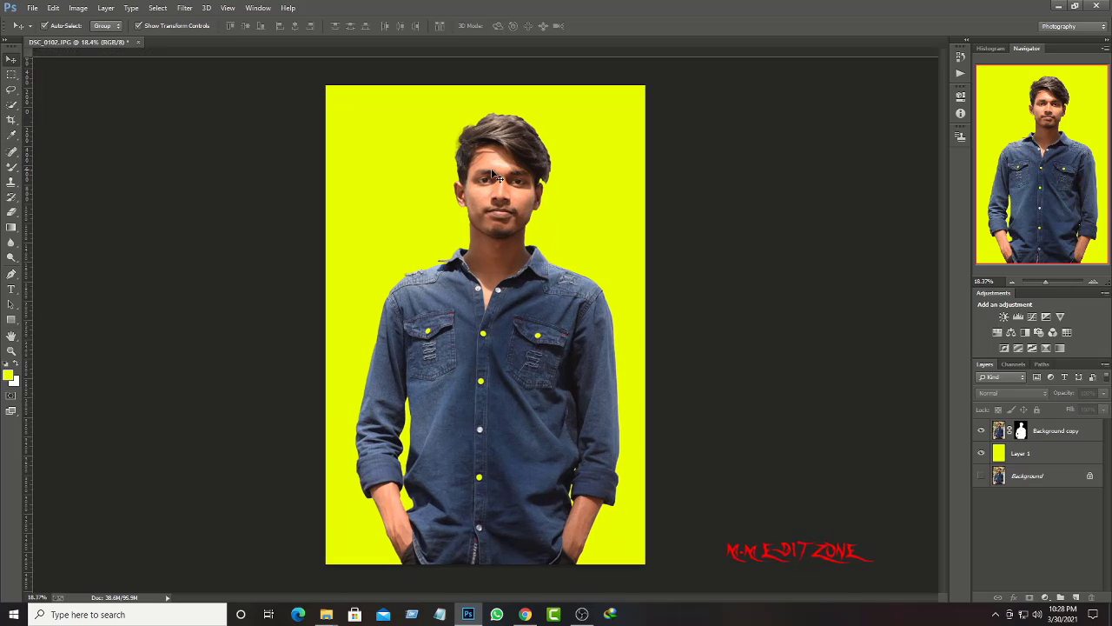
{"action": "scroll", "coordinate": [250, 177], "scroll_direction": "down", "scroll_amount": 1}
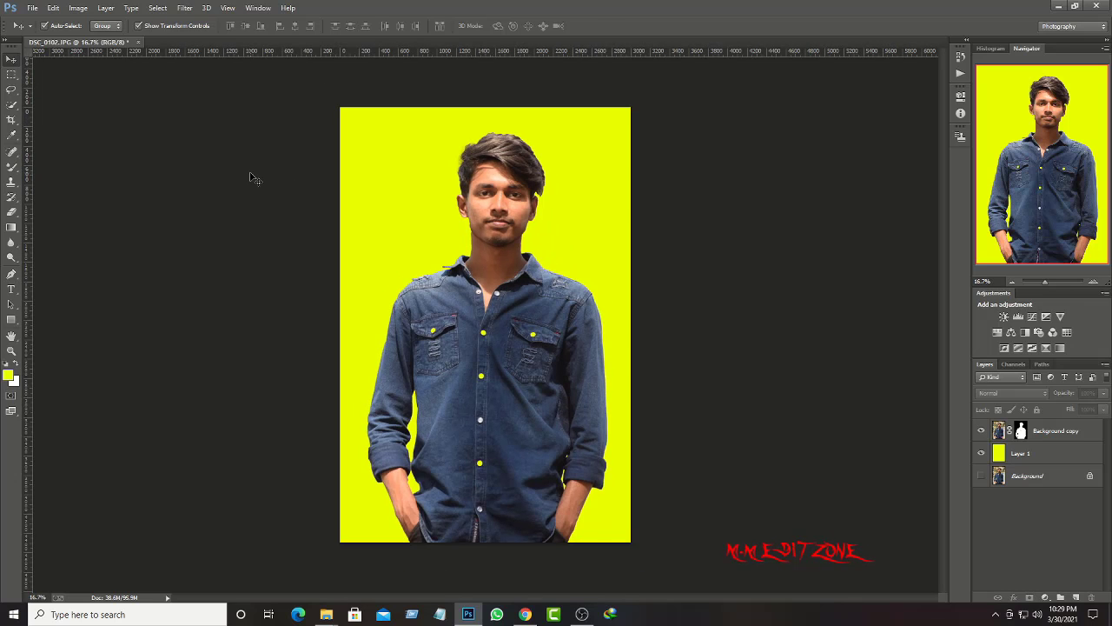
{"action": "scroll", "coordinate": [250, 177], "scroll_direction": "up", "scroll_amount": 1}
{"action": "scroll", "coordinate": [250, 177], "scroll_direction": "down", "scroll_amount": 1}
{"action": "scroll", "coordinate": [250, 177], "scroll_direction": "up", "scroll_amount": 1}
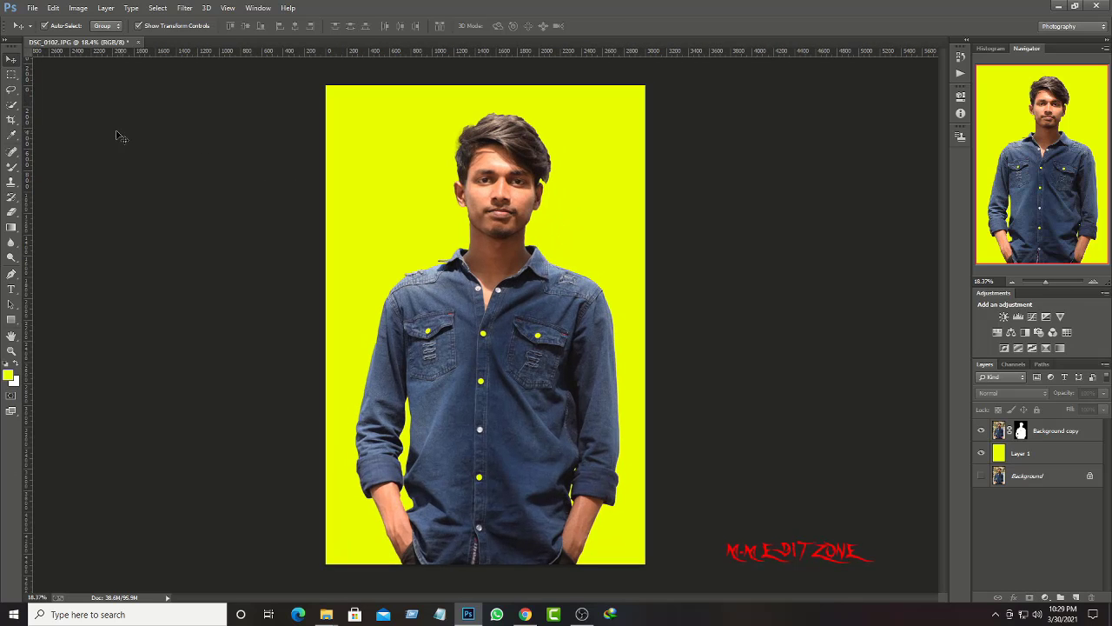
{"action": "left_click", "coordinate": [31, 8]}
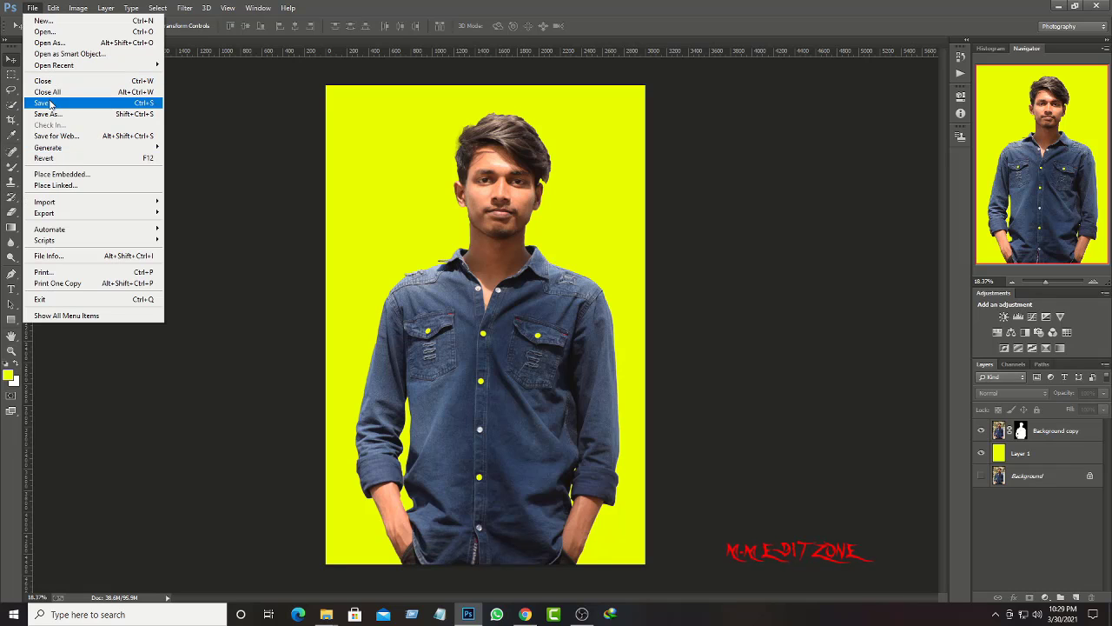
Save the composite to the Desktop as DSC_0102.png, accepting the PNG options.
{"action": "left_click", "coordinate": [51, 114]}
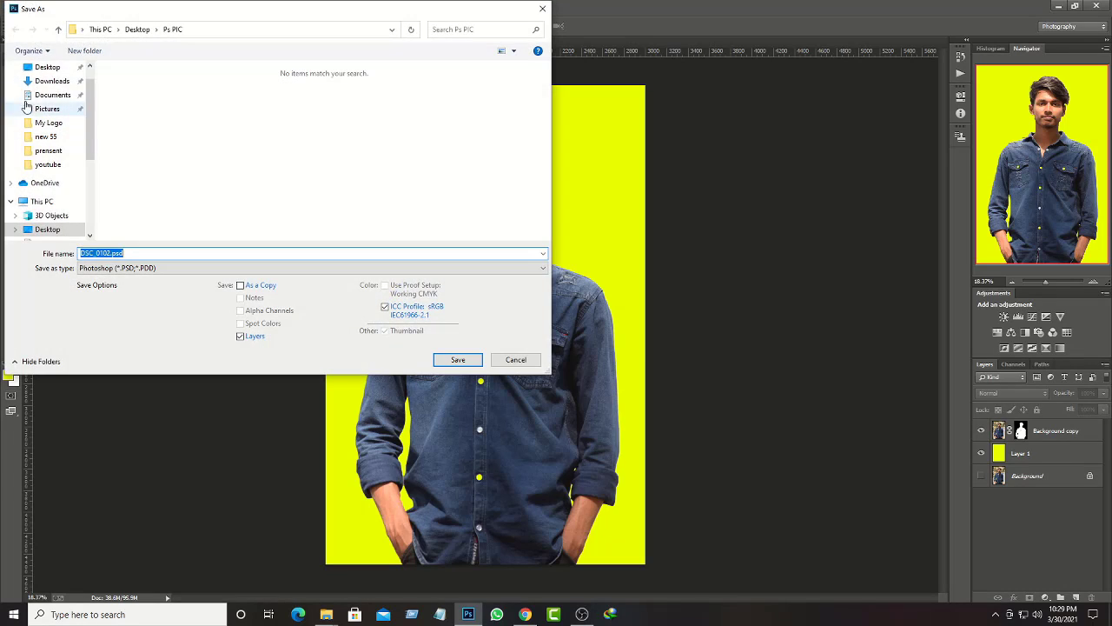
{"action": "left_click", "coordinate": [47, 70]}
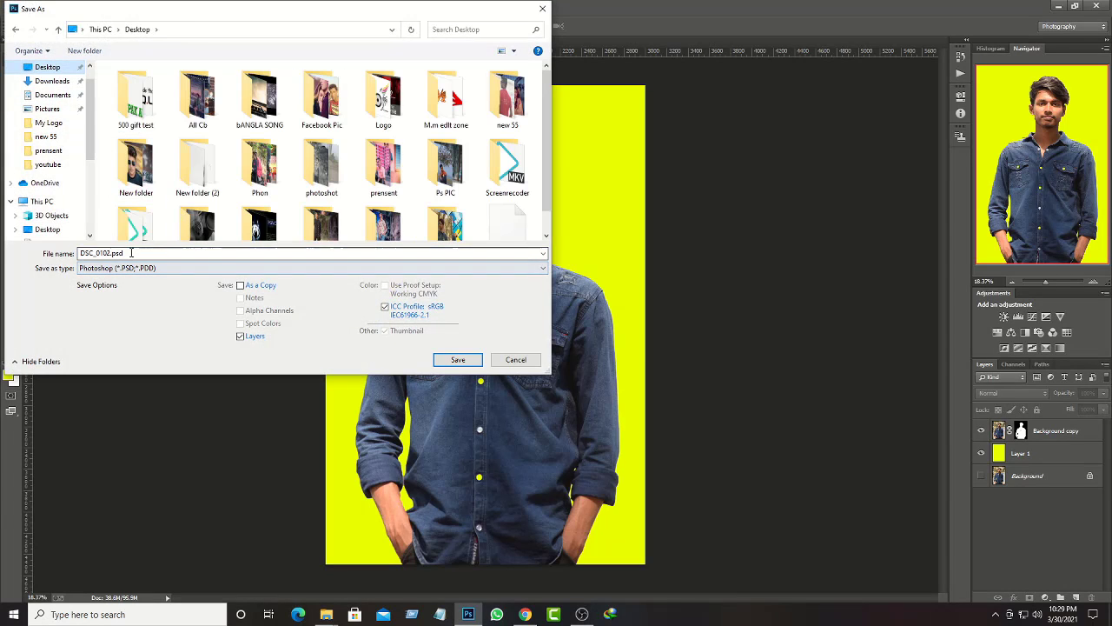
{"action": "left_click", "coordinate": [149, 269]}
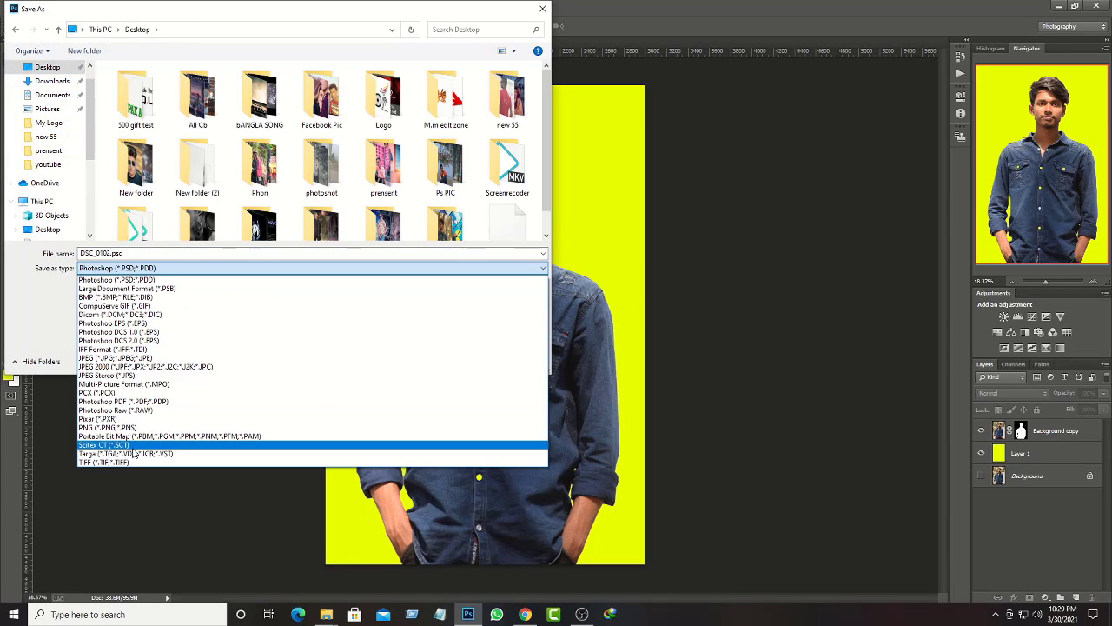
{"action": "left_click", "coordinate": [96, 427]}
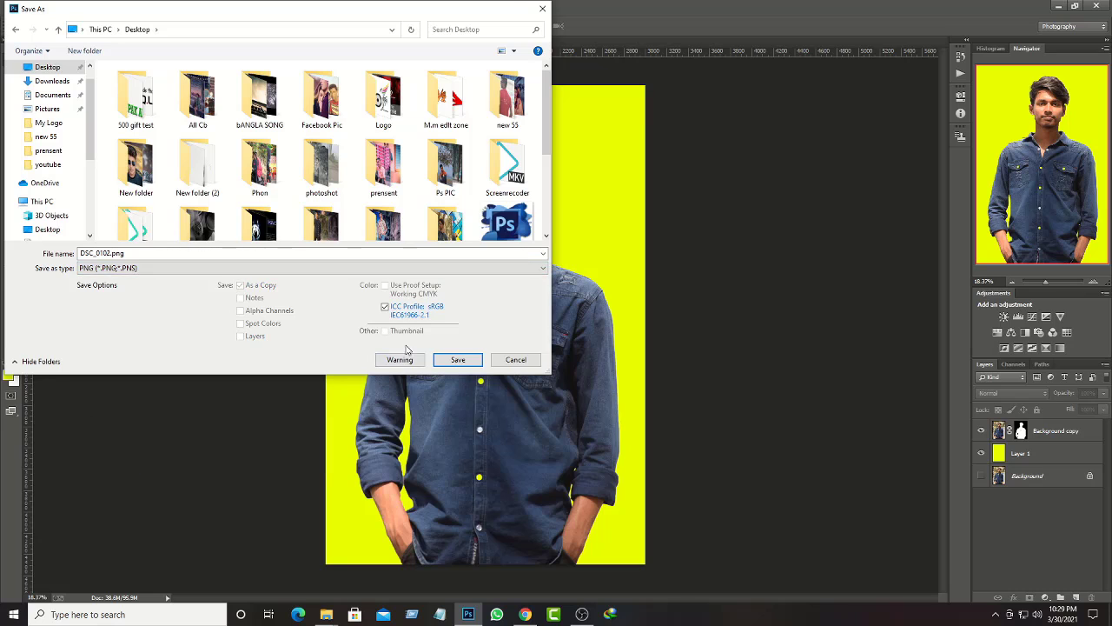
{"action": "left_click", "coordinate": [456, 361]}
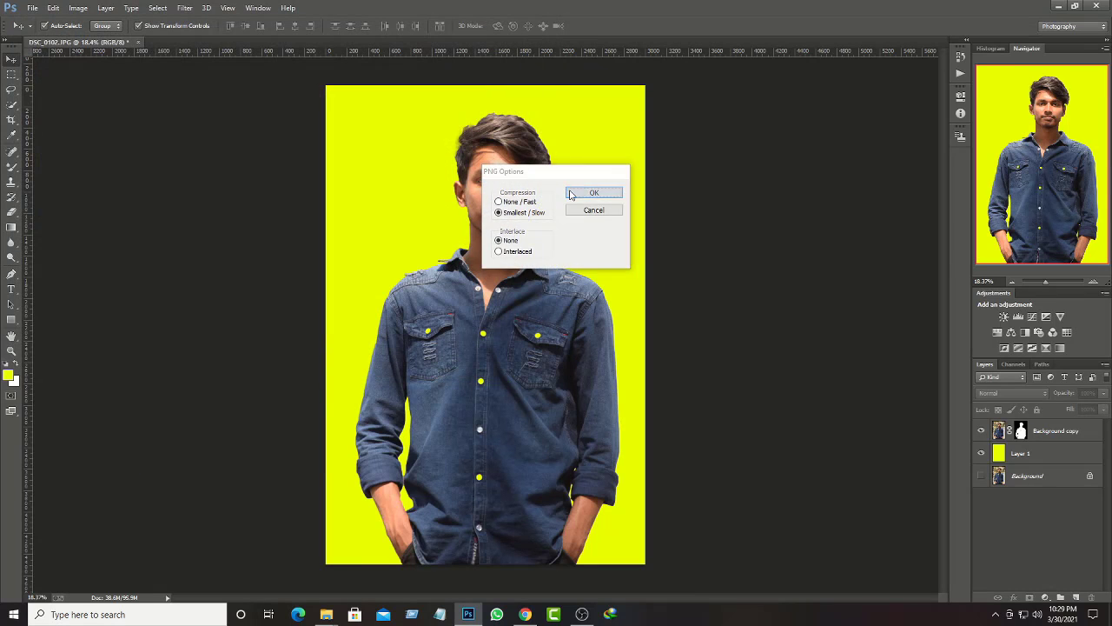
{"action": "left_click", "coordinate": [571, 194]}
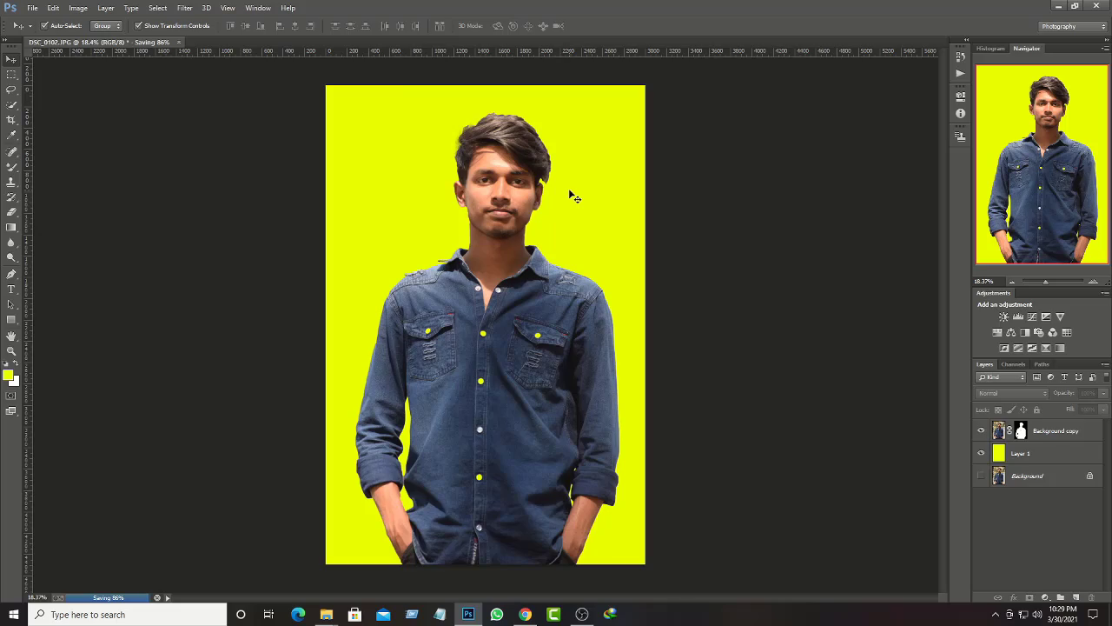
{"action": "left_click", "coordinate": [1058, 6]}
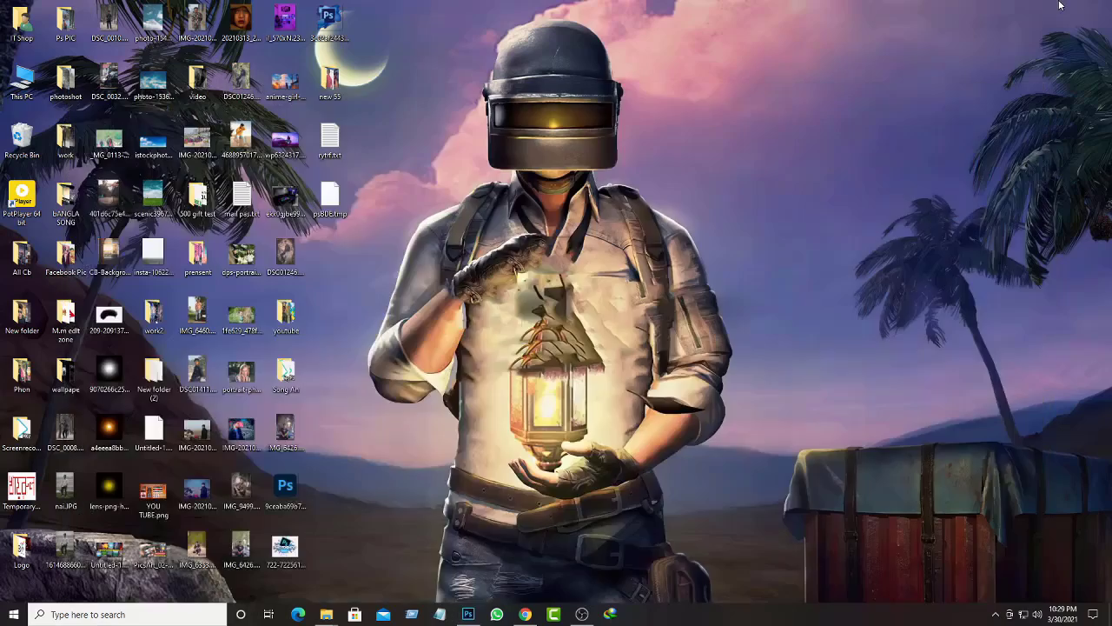